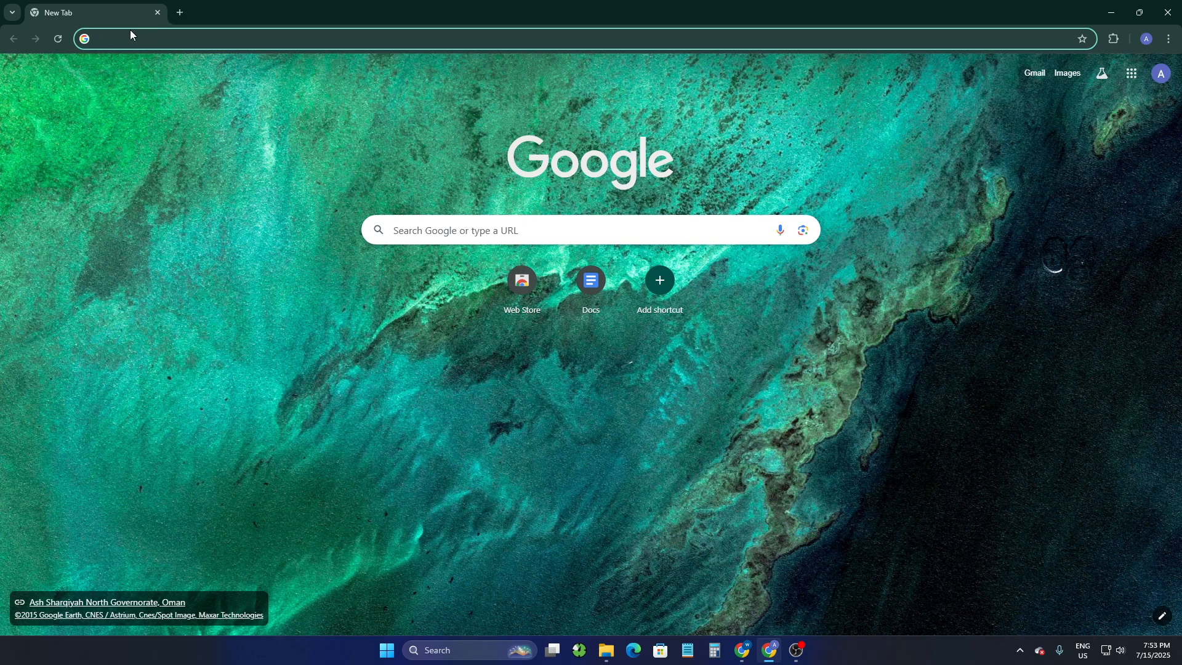
Step: Open Google Forms from the list of Google apps
click(125, 39)
click(210, 353)
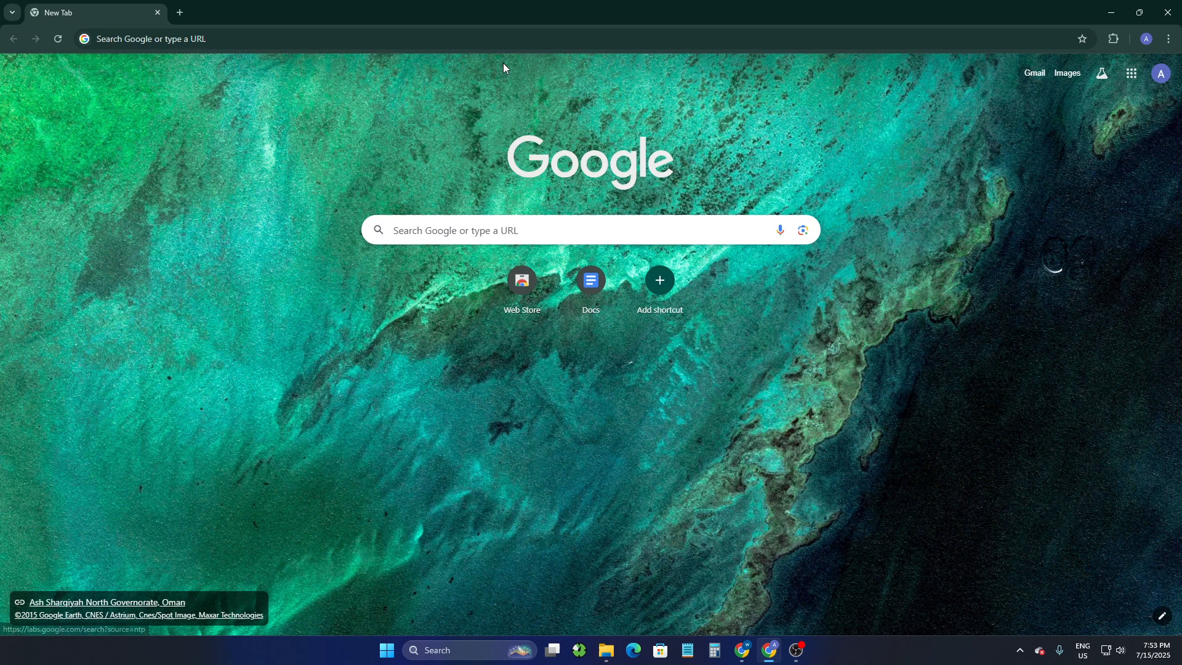
click(1131, 74)
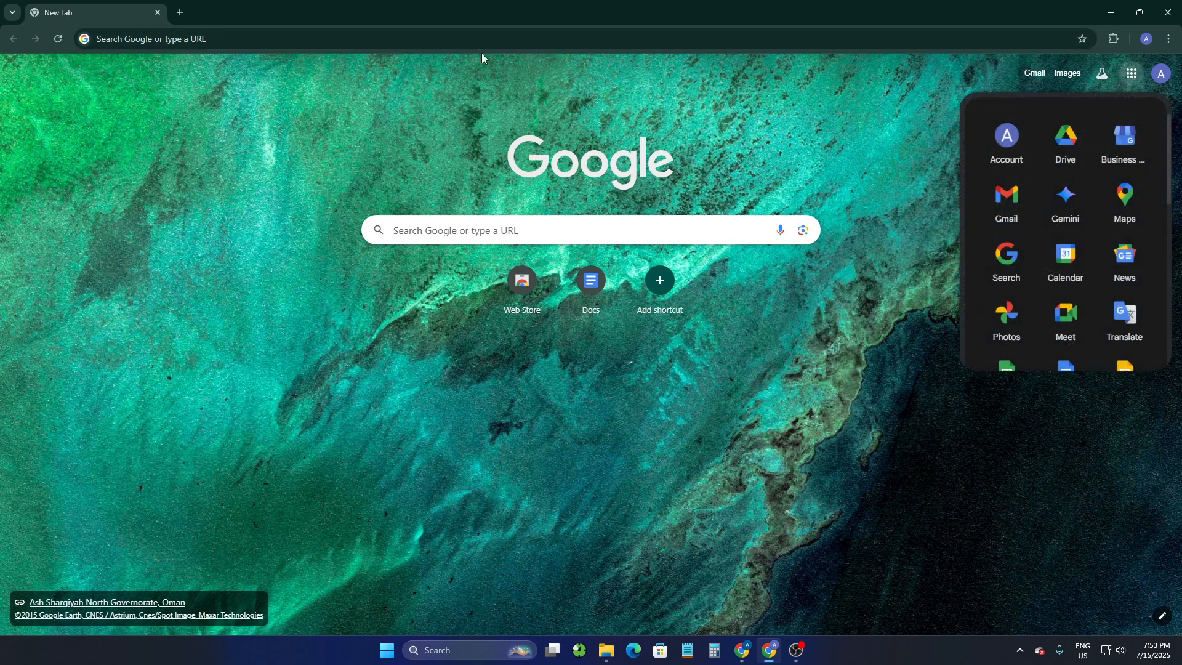
scroll(1102, 247, down, 2)
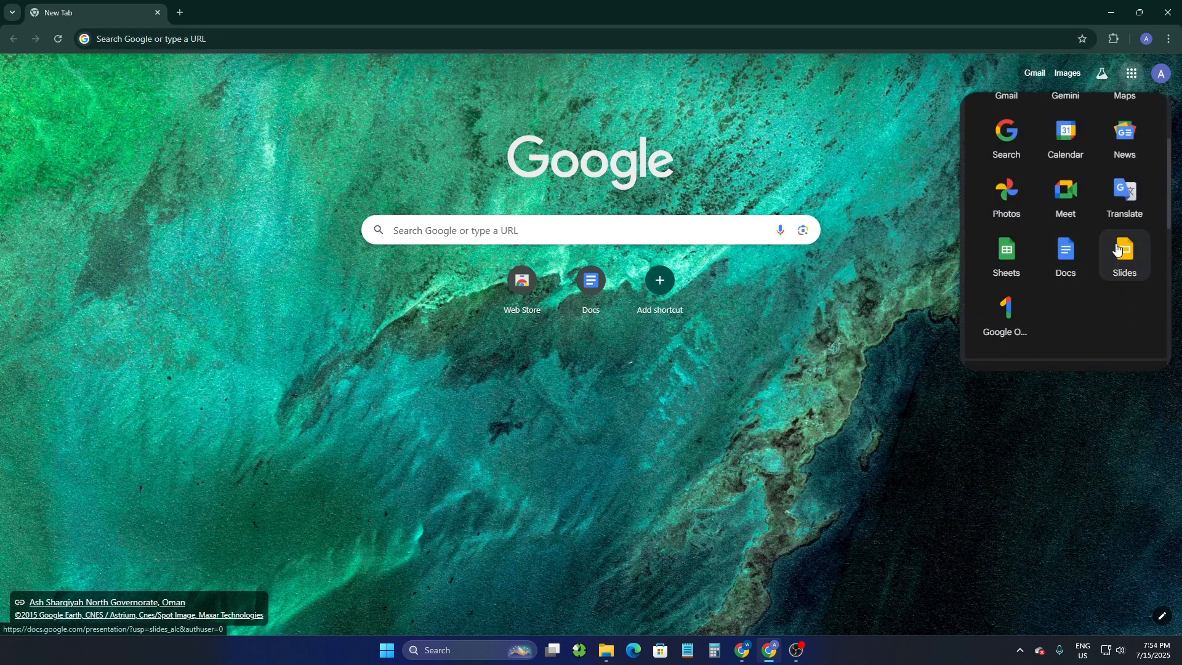
scroll(1109, 259, down, 3)
scroll(1118, 248, down, 4)
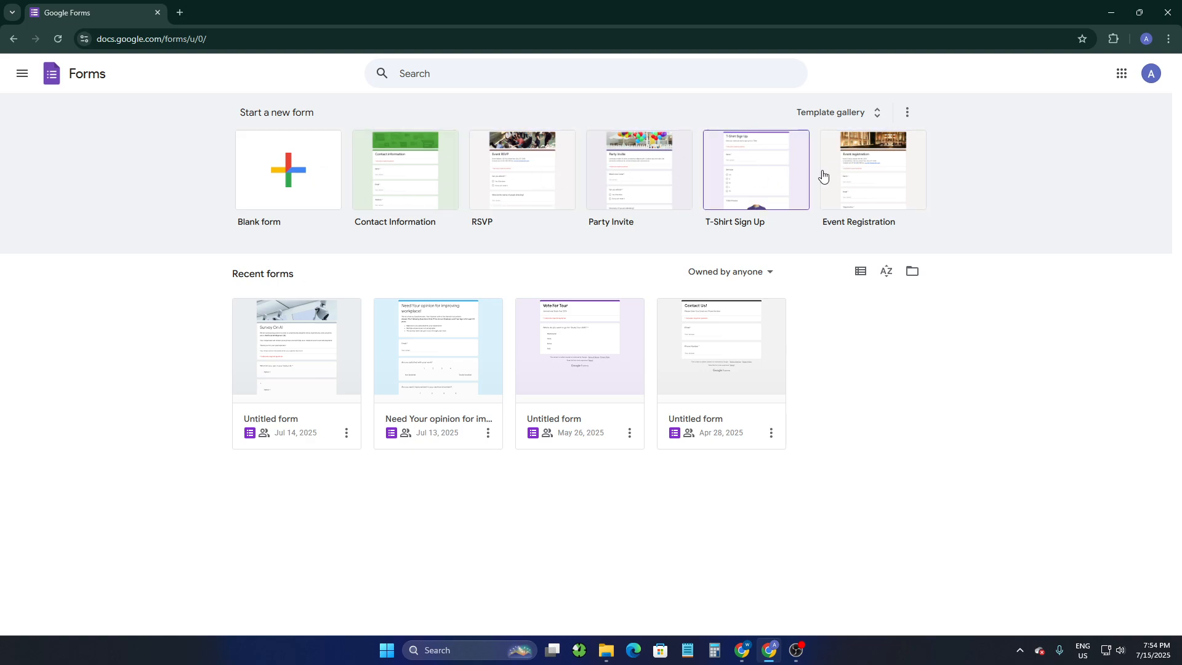
Step: Look through the full template gallery and create a new blank form
click(830, 117)
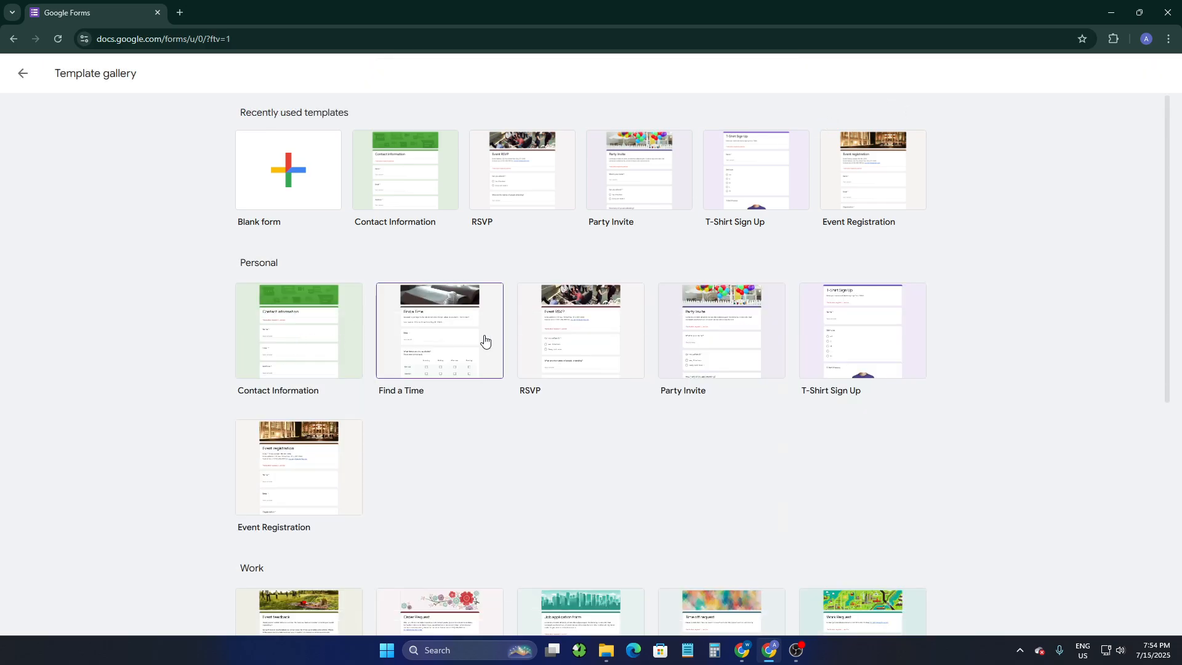
scroll(685, 333, down, 4)
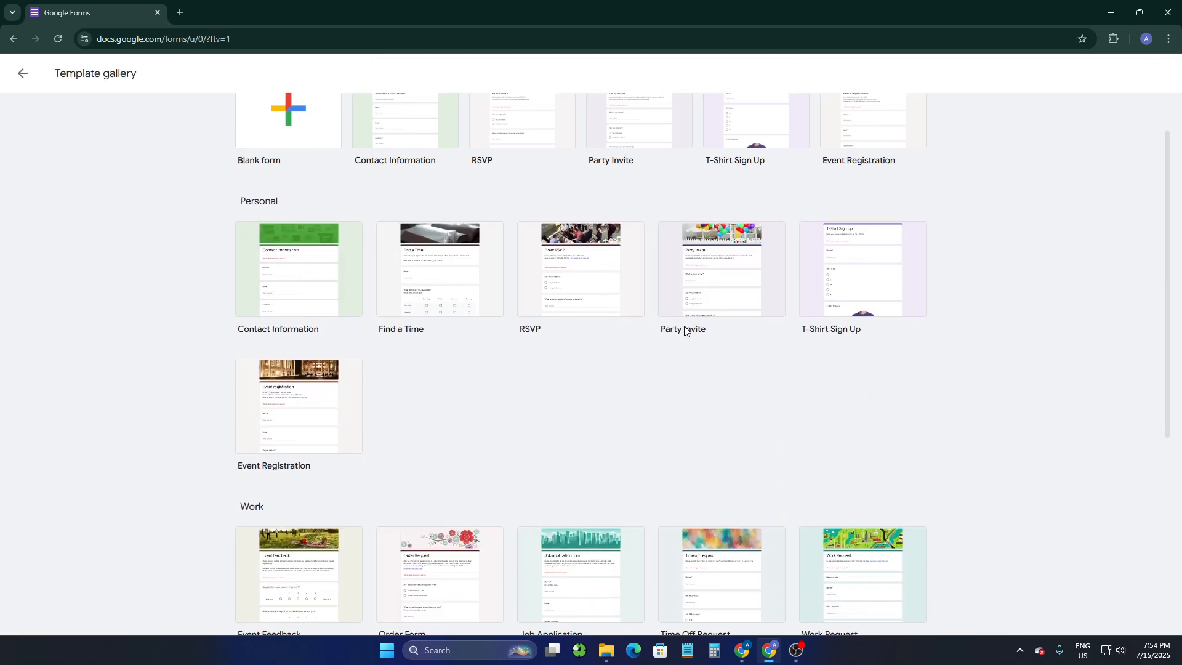
scroll(540, 382, down, 3)
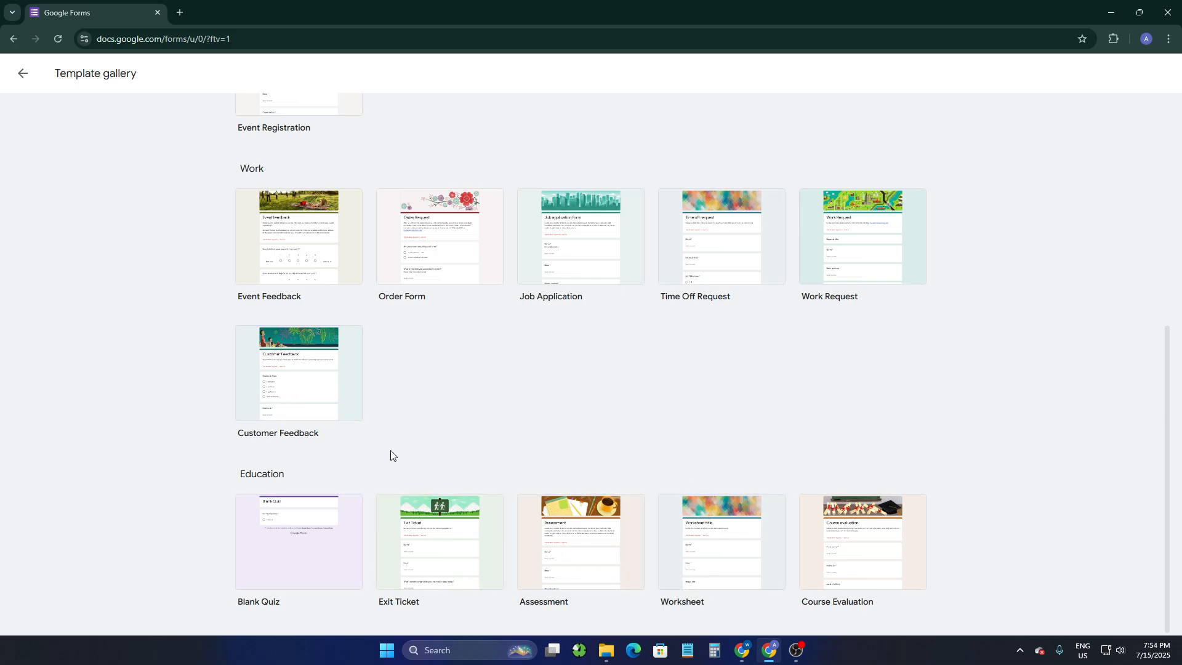
scroll(492, 426, up, 4)
scroll(288, 183, up, 3)
click(288, 178)
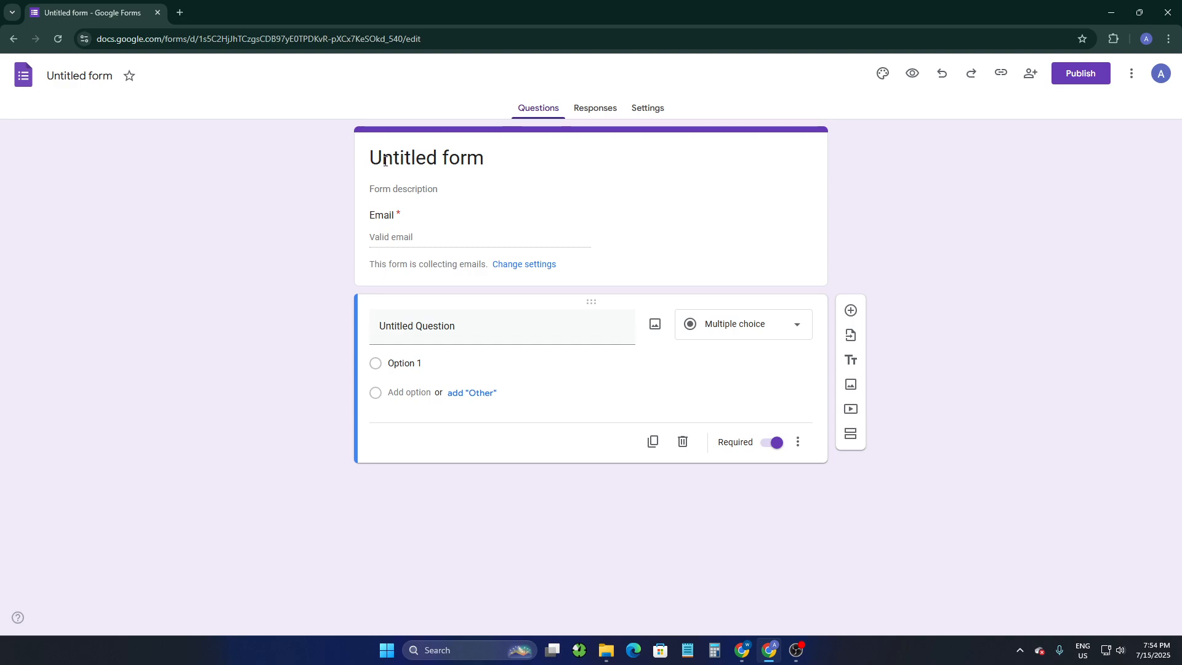
Step: Replace the form's title with "Questionnaire"
click(411, 163)
drag(501, 144, 327, 161)
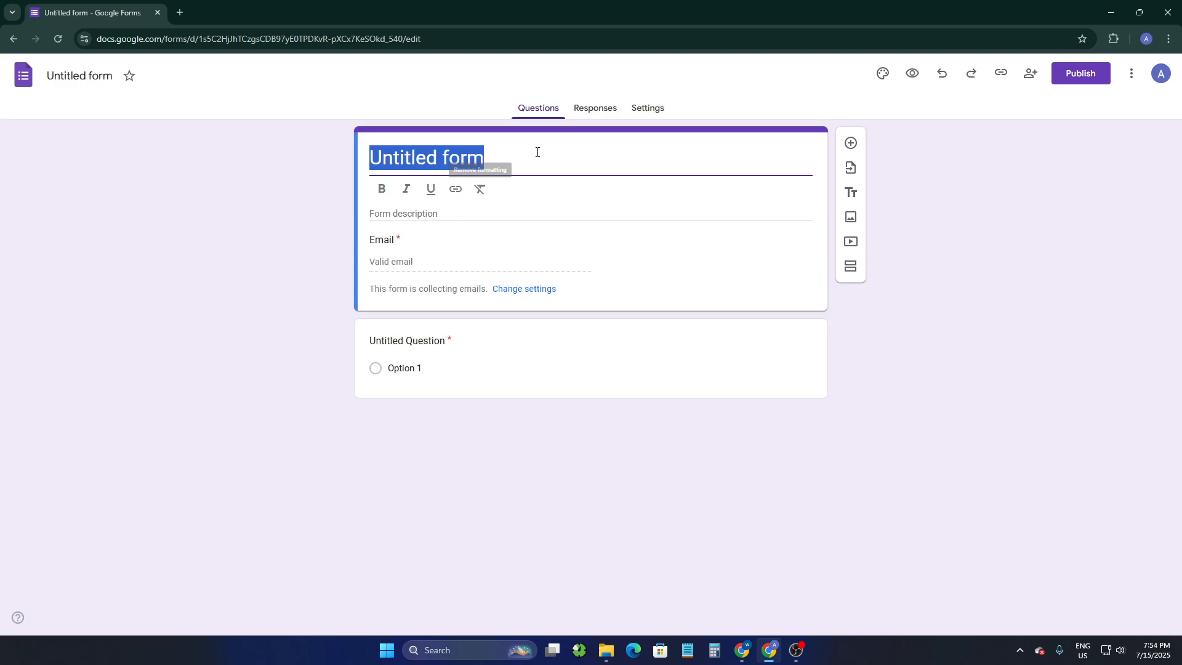
text(Qu)
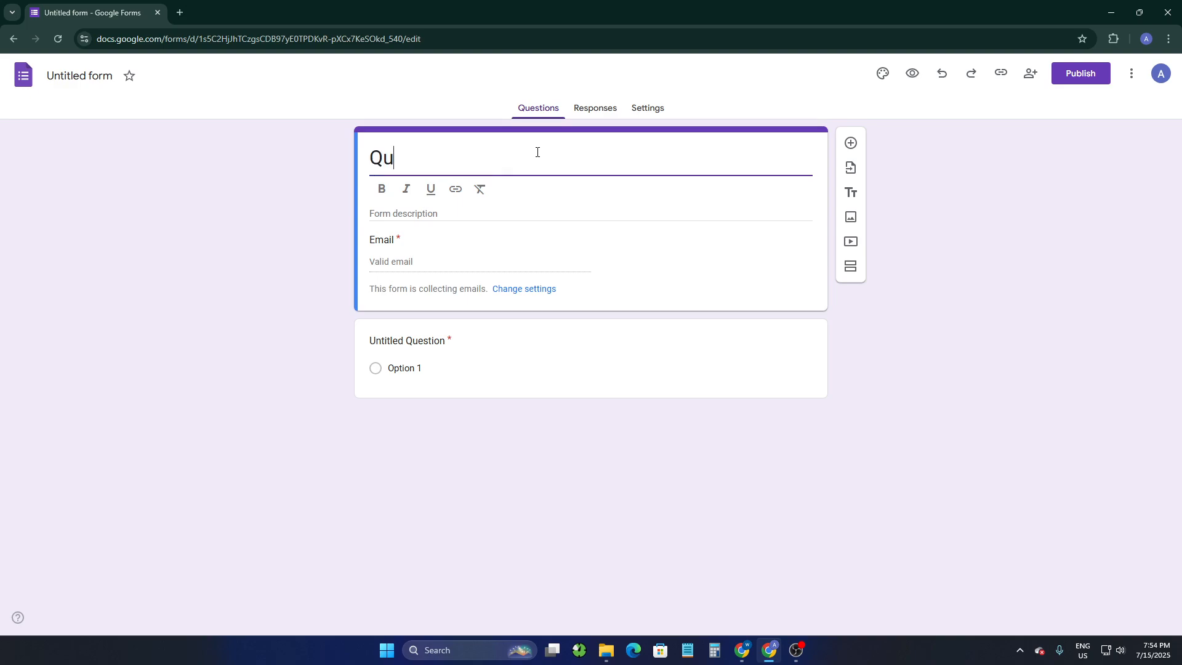
text(si)
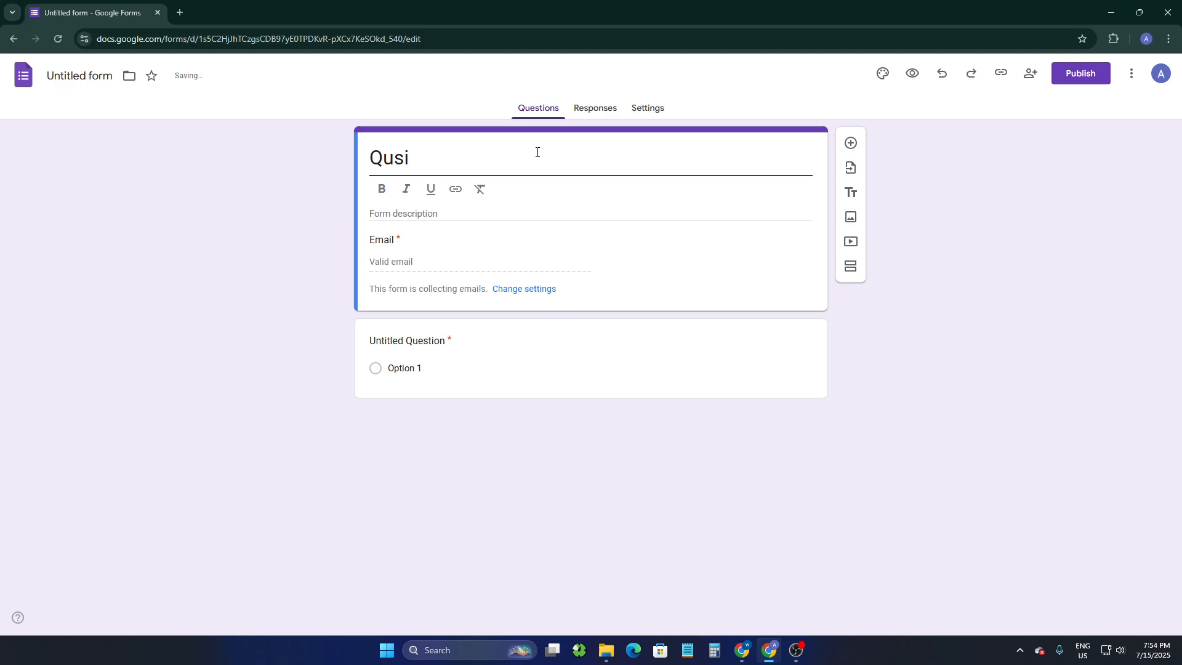
key(BackSpace)
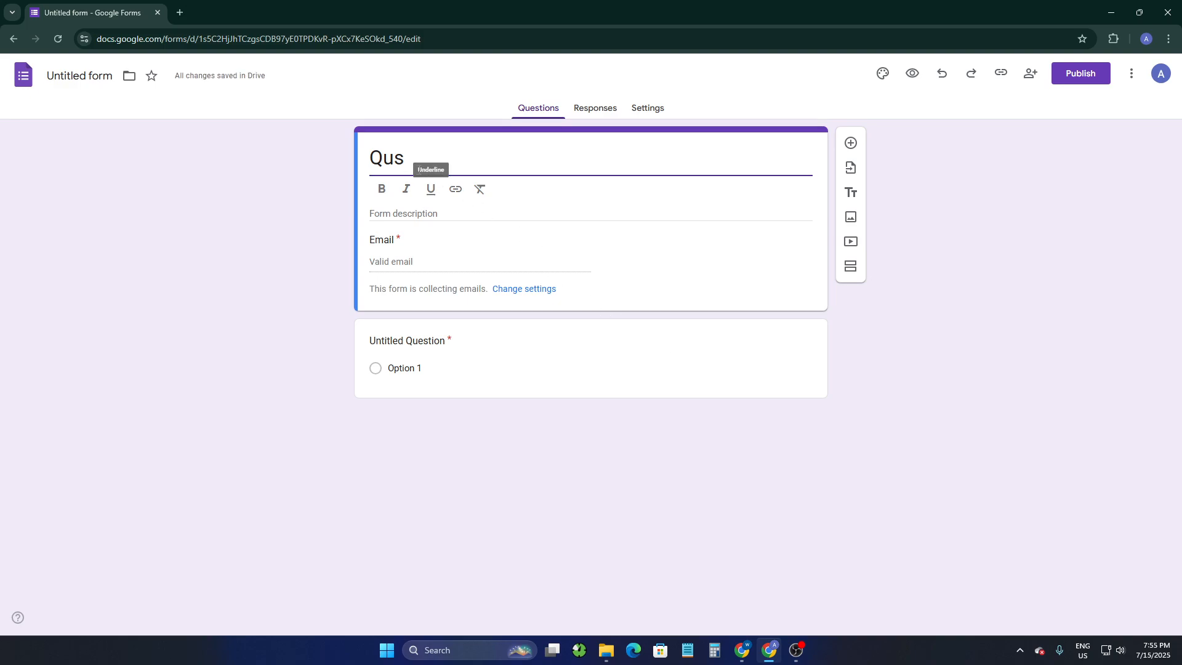
key(BackSpace)
text(estionnaire)
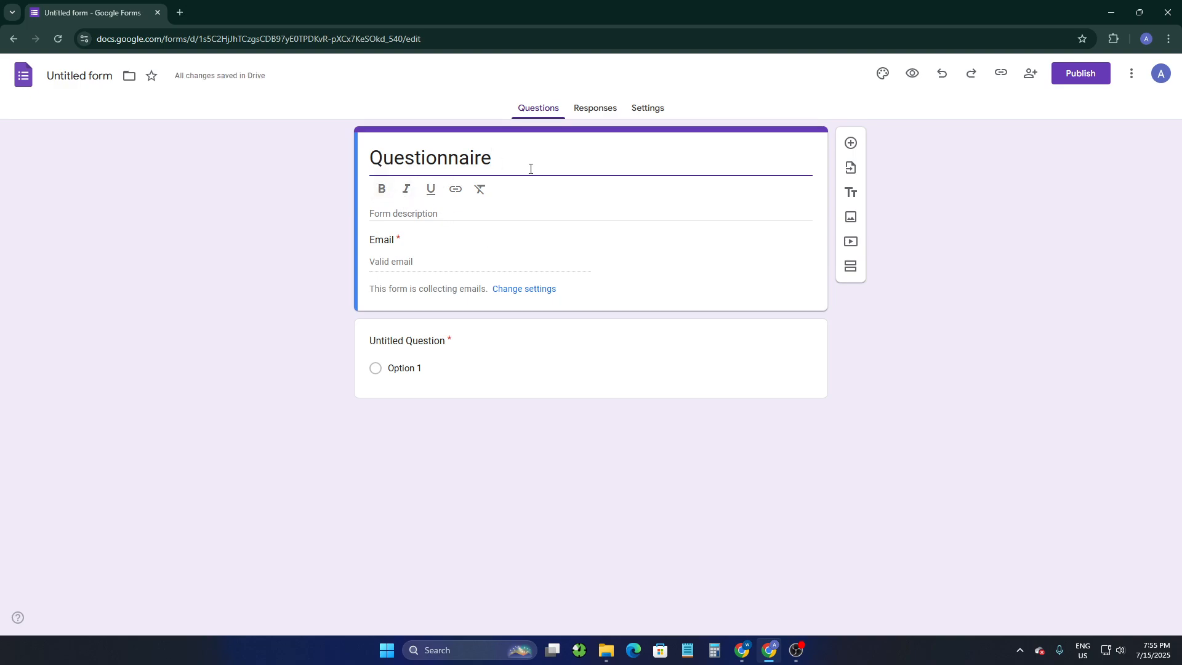
Step: Make the "Questionnaire" form title bold and italic
drag(530, 169, 304, 149)
click(383, 191)
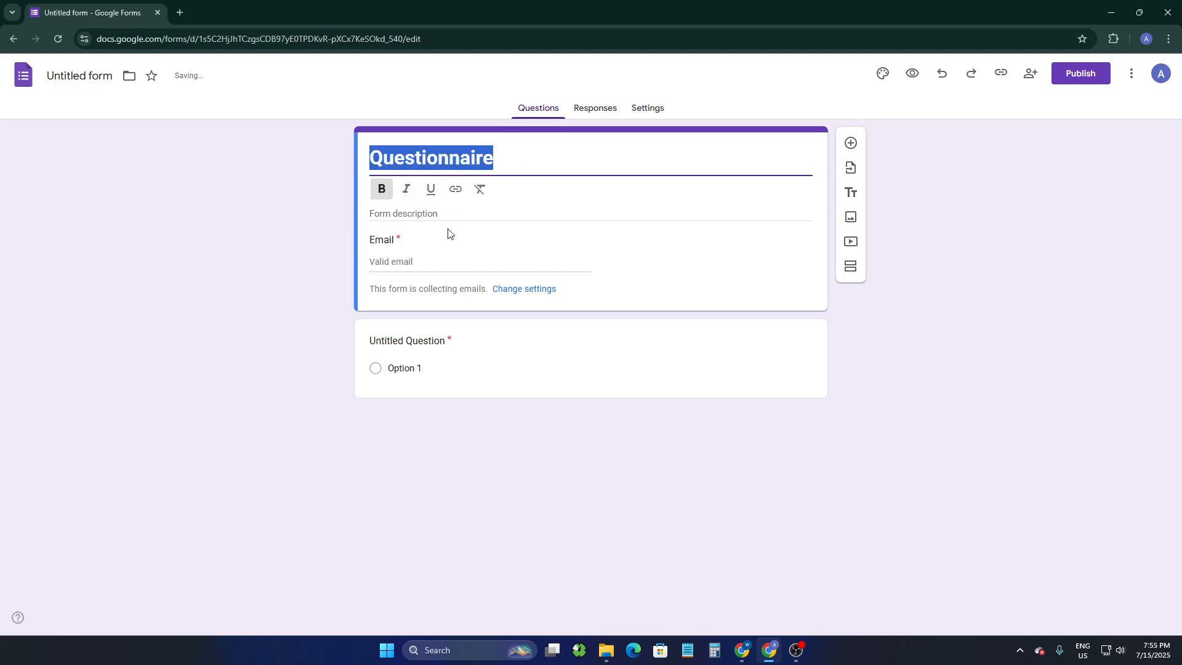
click(409, 188)
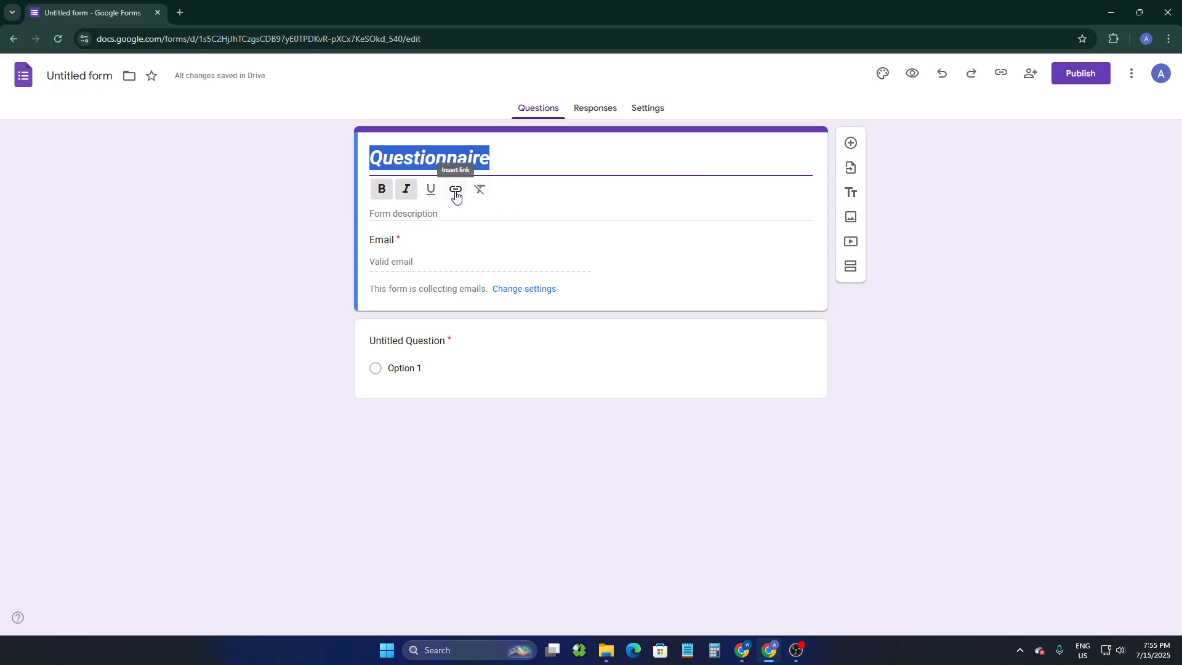
click(513, 156)
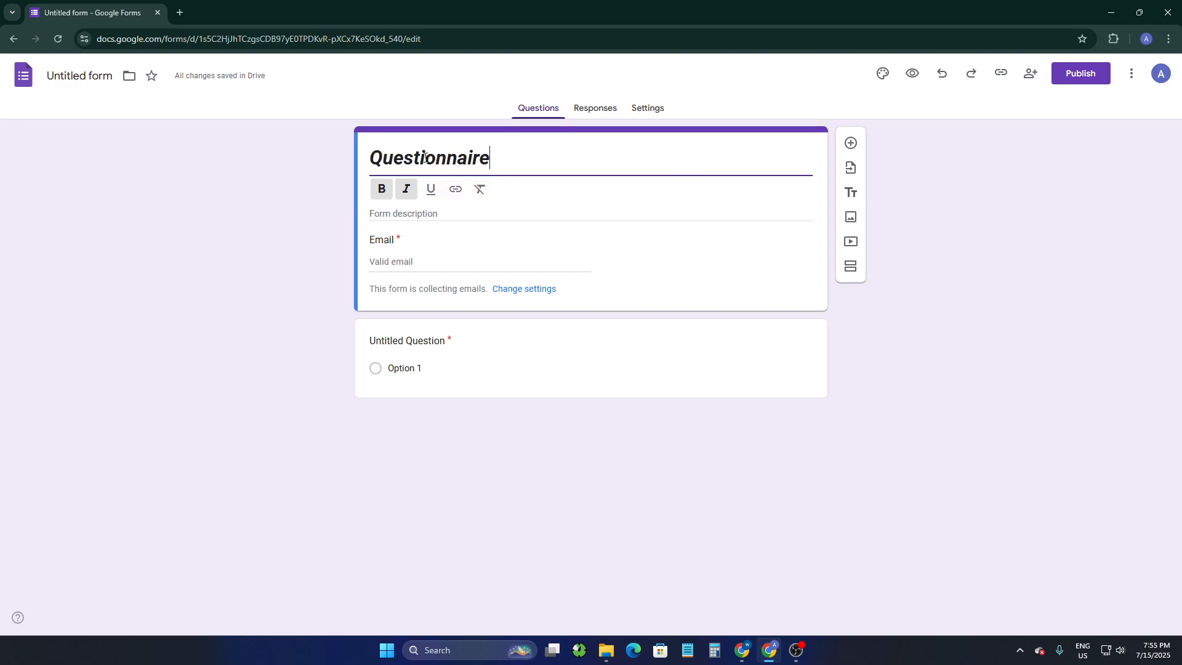
Step: Enter "This is a test survey" as the form description
click(408, 216)
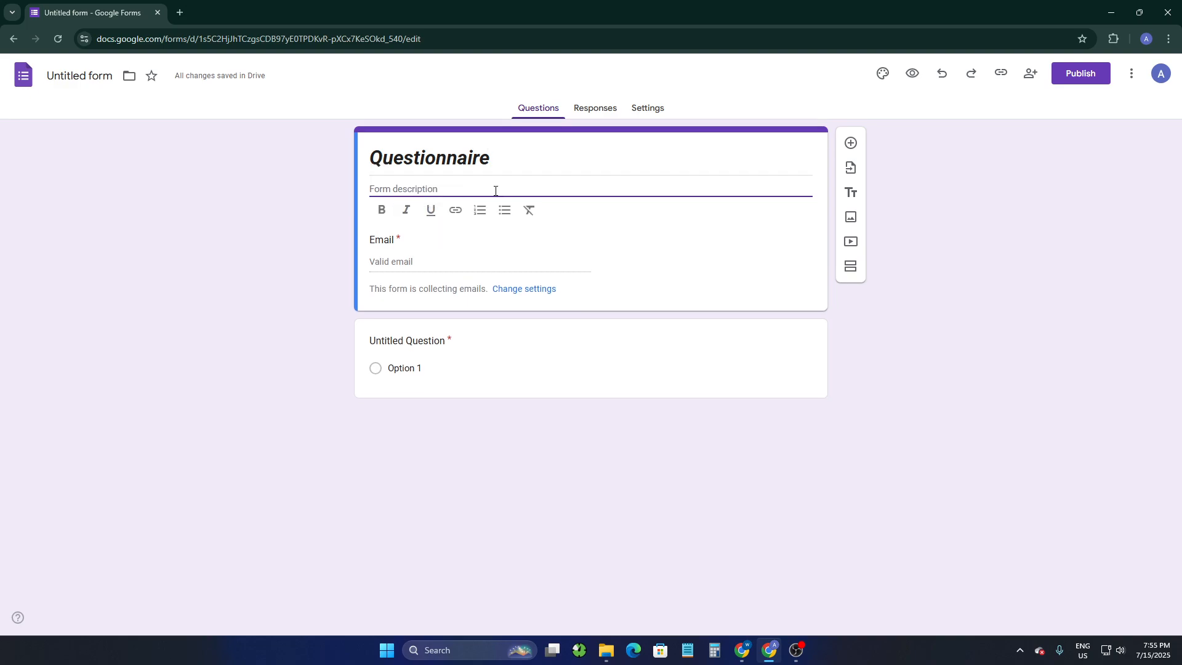
text(Please)
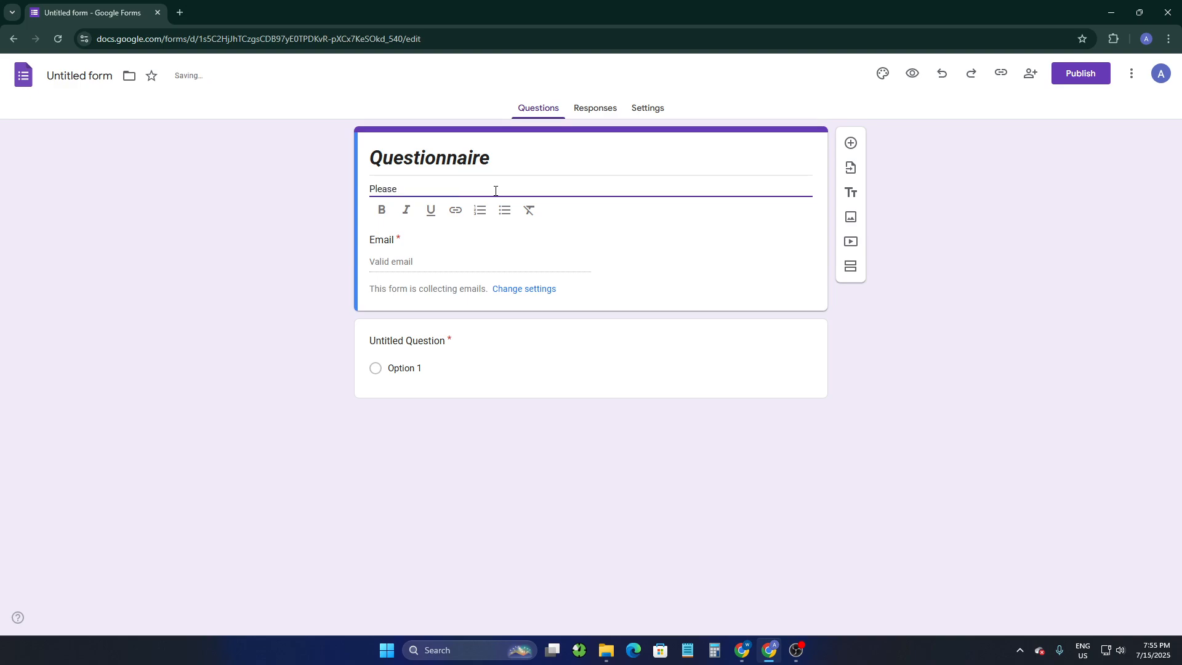
key(BackSpace)
key(BackSpace)
text(This is a t)
right_click(435, 190)
click(455, 197)
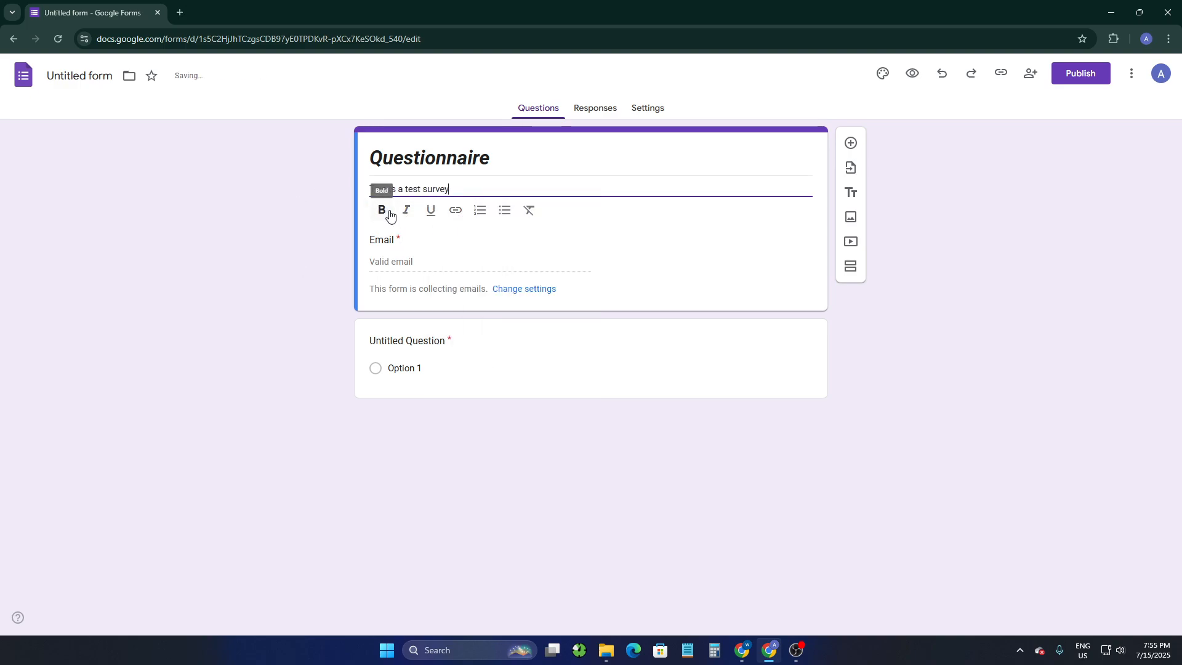
Step: Make the word "survey" in the form description bold
double_click(446, 191)
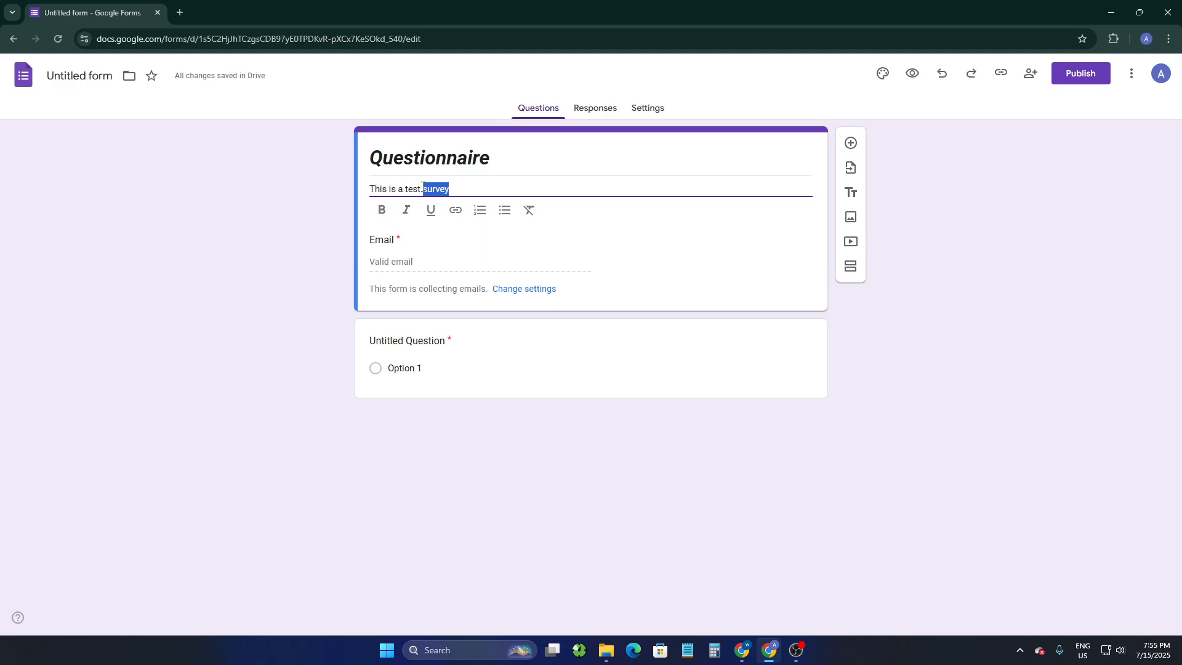
click(383, 212)
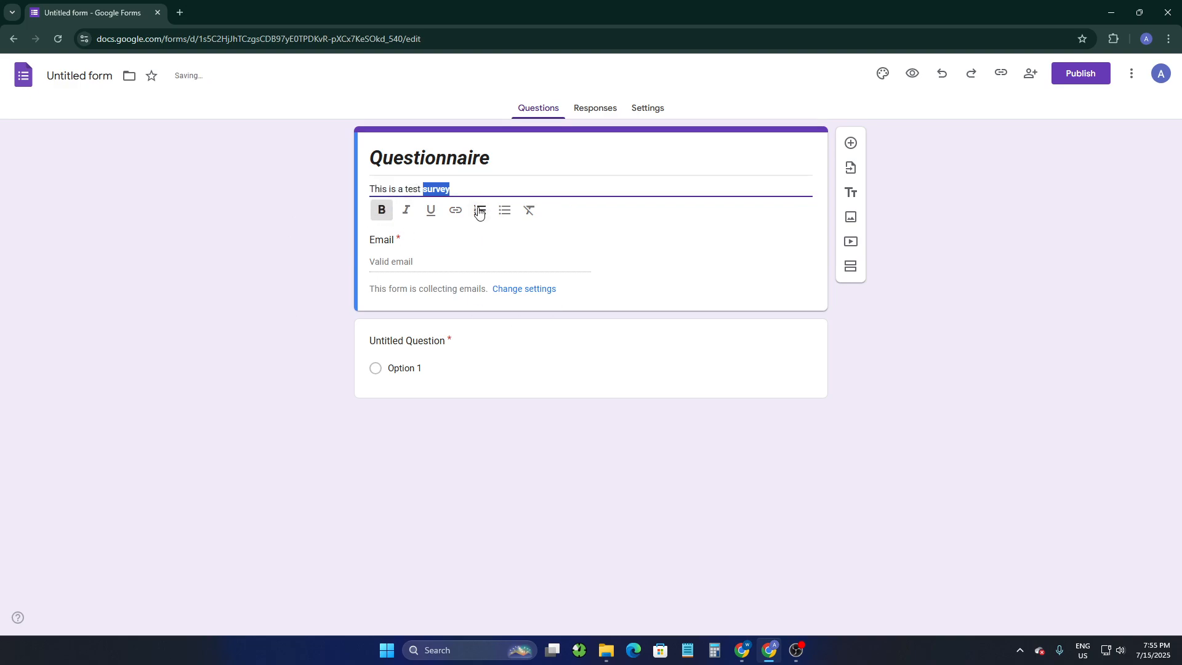
click(298, 198)
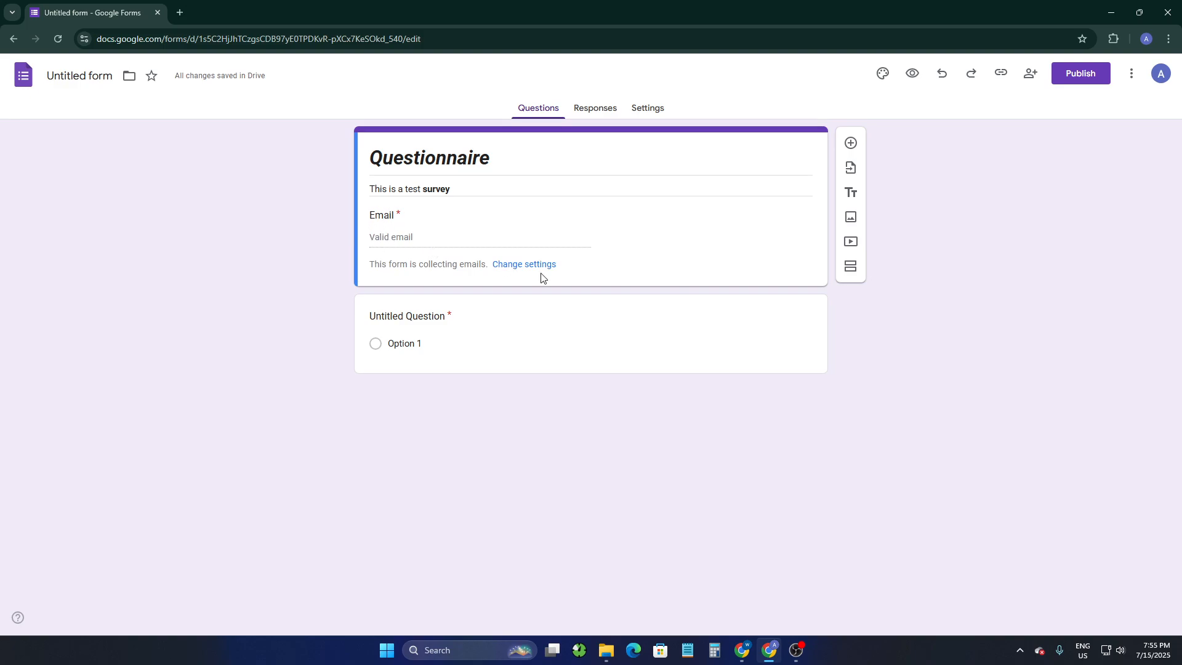
Step: Check the form's settings page, and add a new multiple-choice question directly below the form header
click(518, 265)
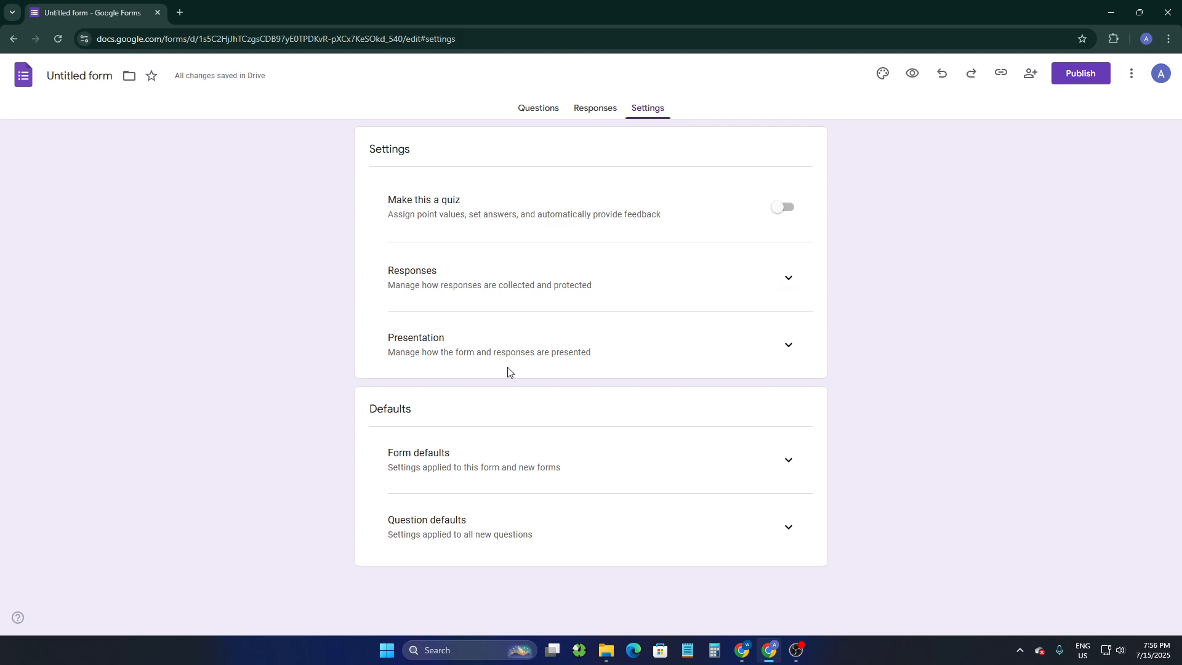
click(538, 109)
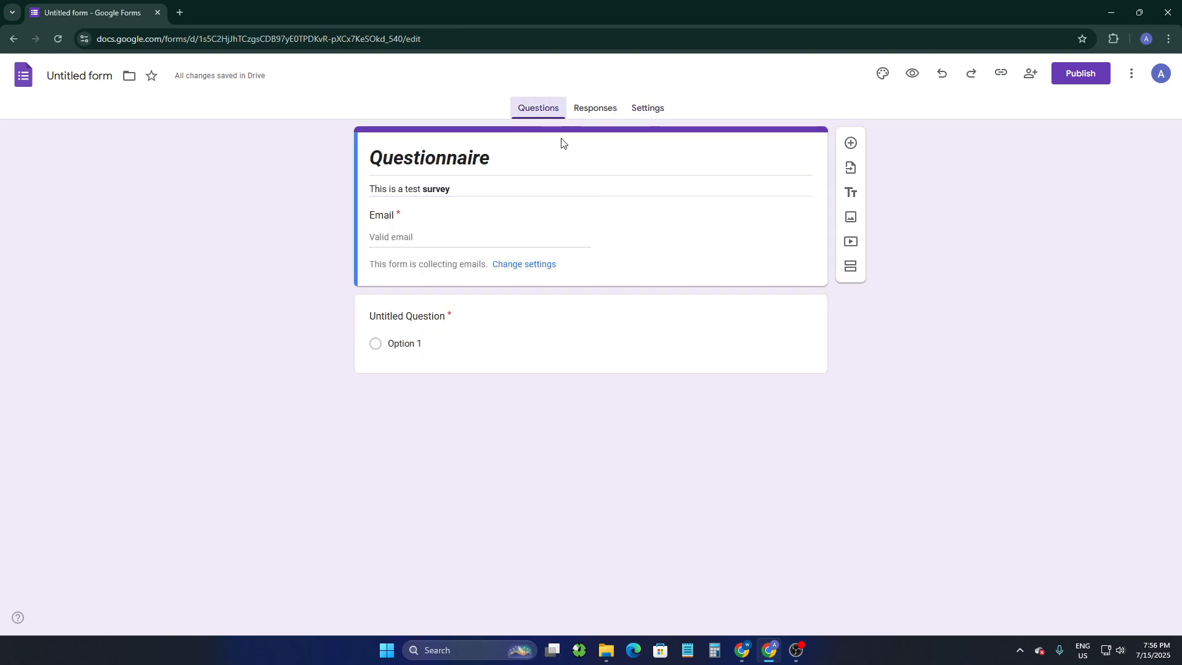
click(851, 144)
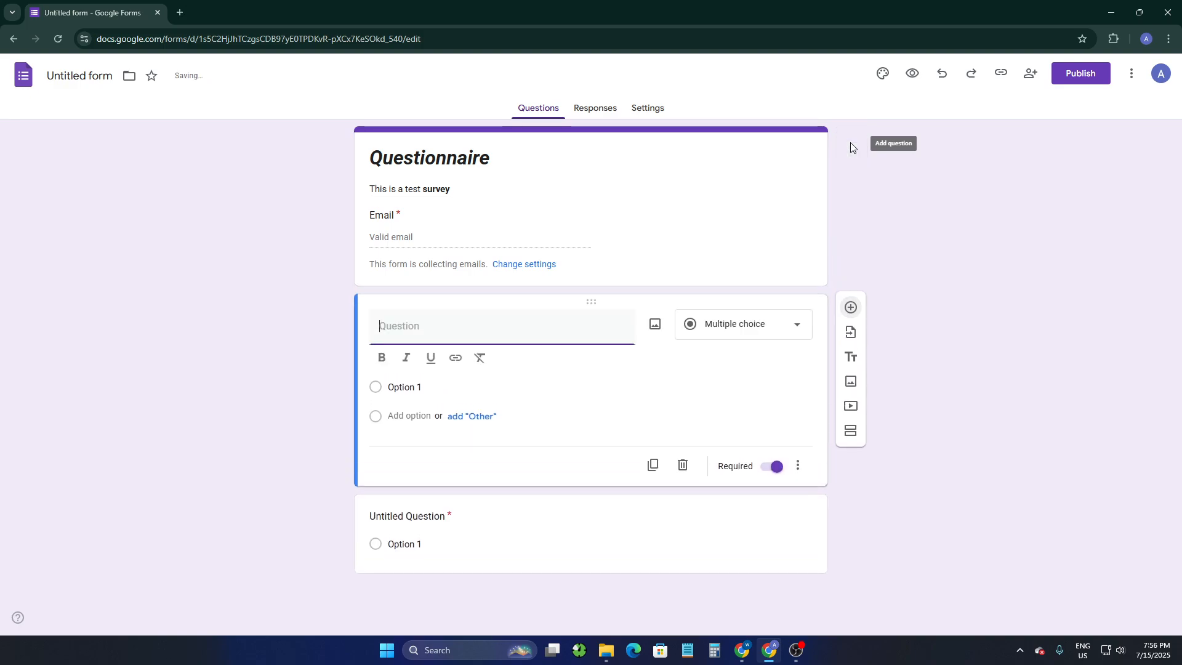
Step: View the recent forms offered for importing questions, and close the selection without importing anything
click(858, 332)
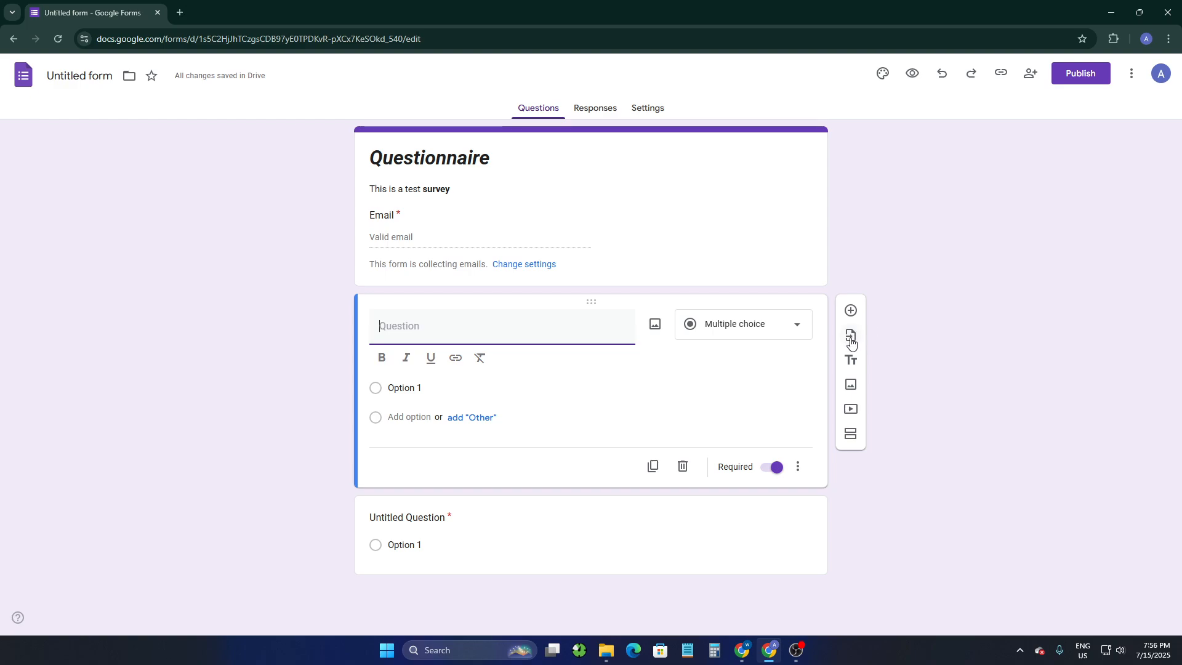
click(851, 341)
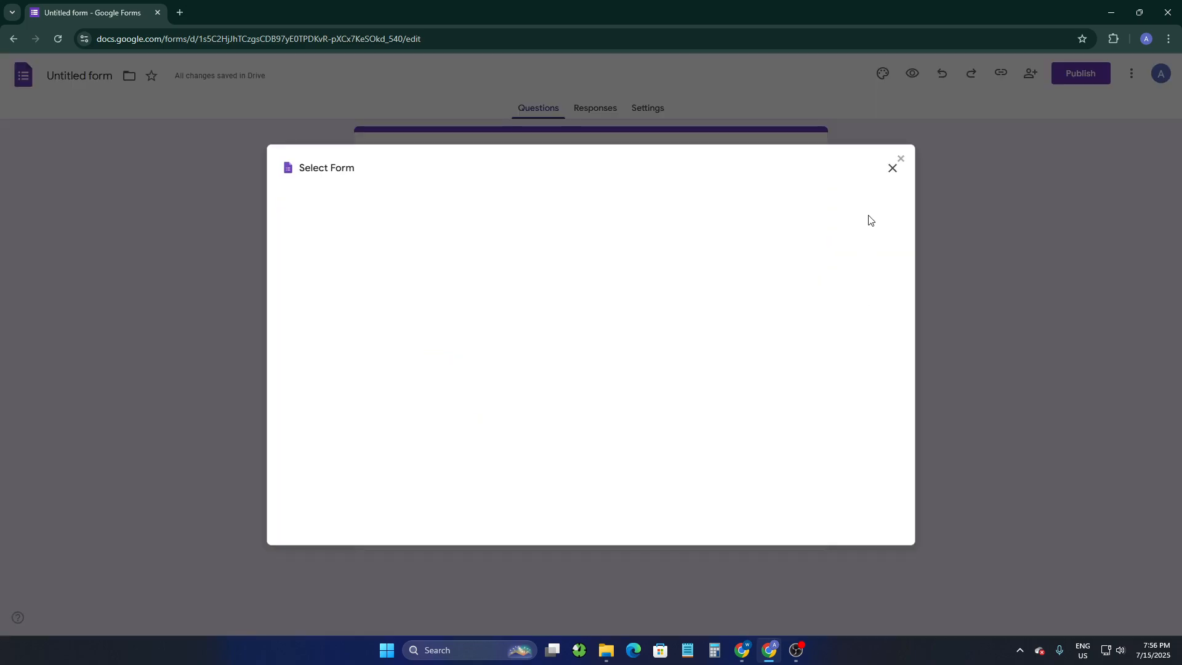
right_click(885, 148)
click(839, 173)
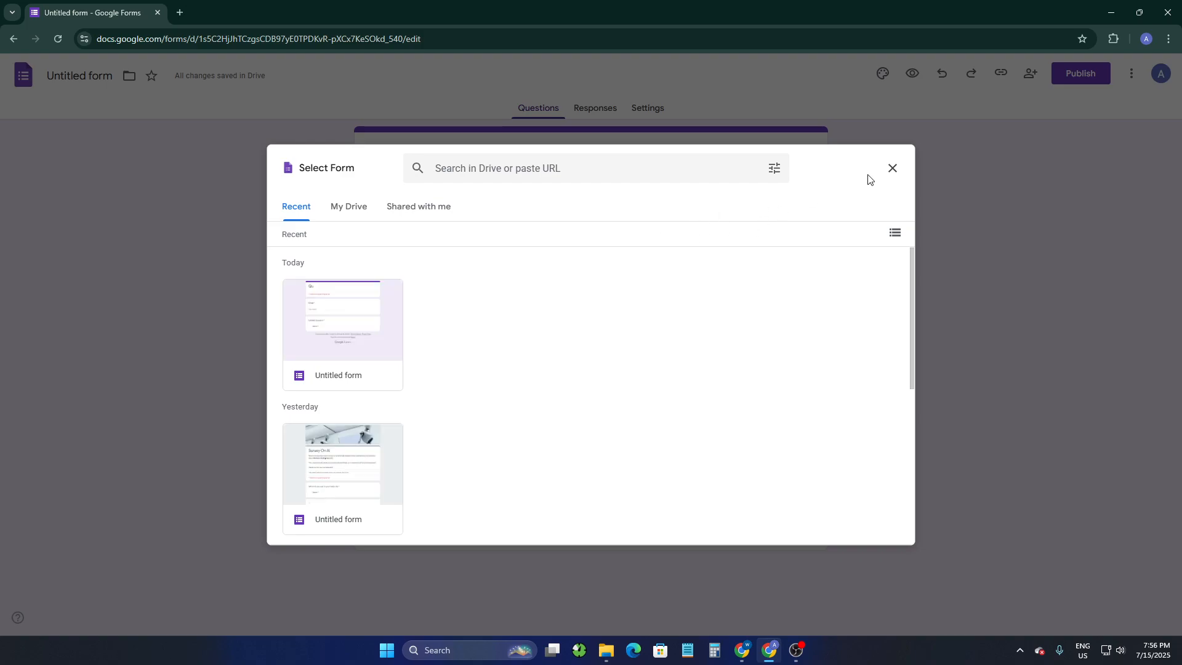
click(892, 170)
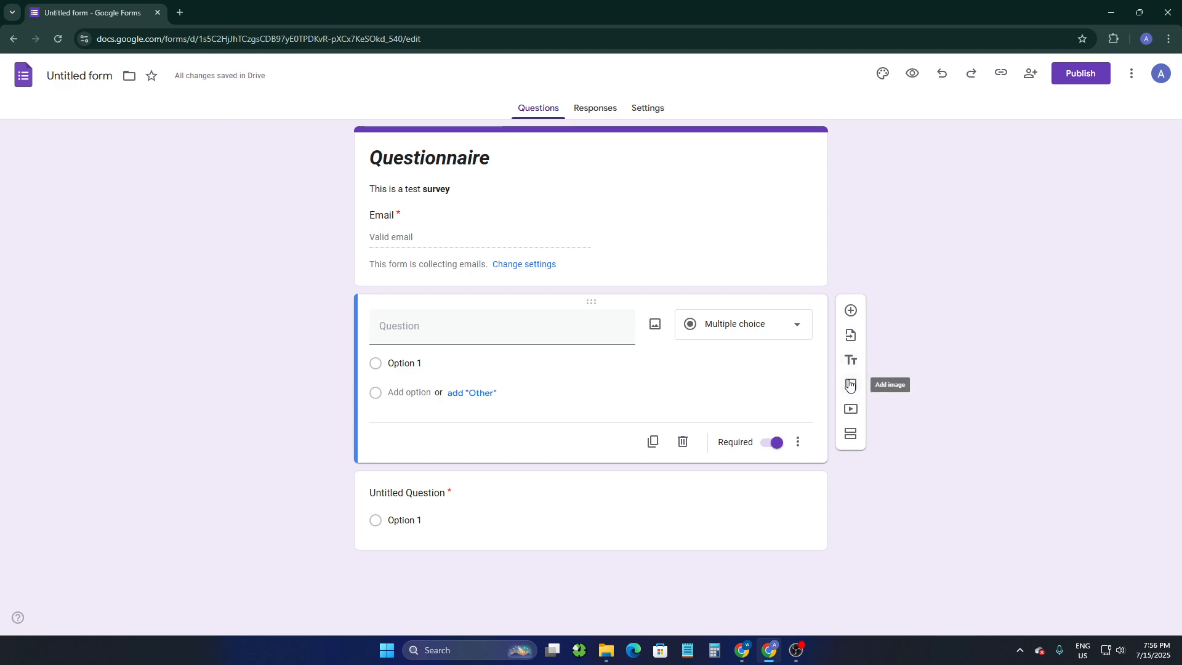
Step: Start inserting an image below the form header and examine the webcam, URL, Google Drive and Google Images sources
click(784, 205)
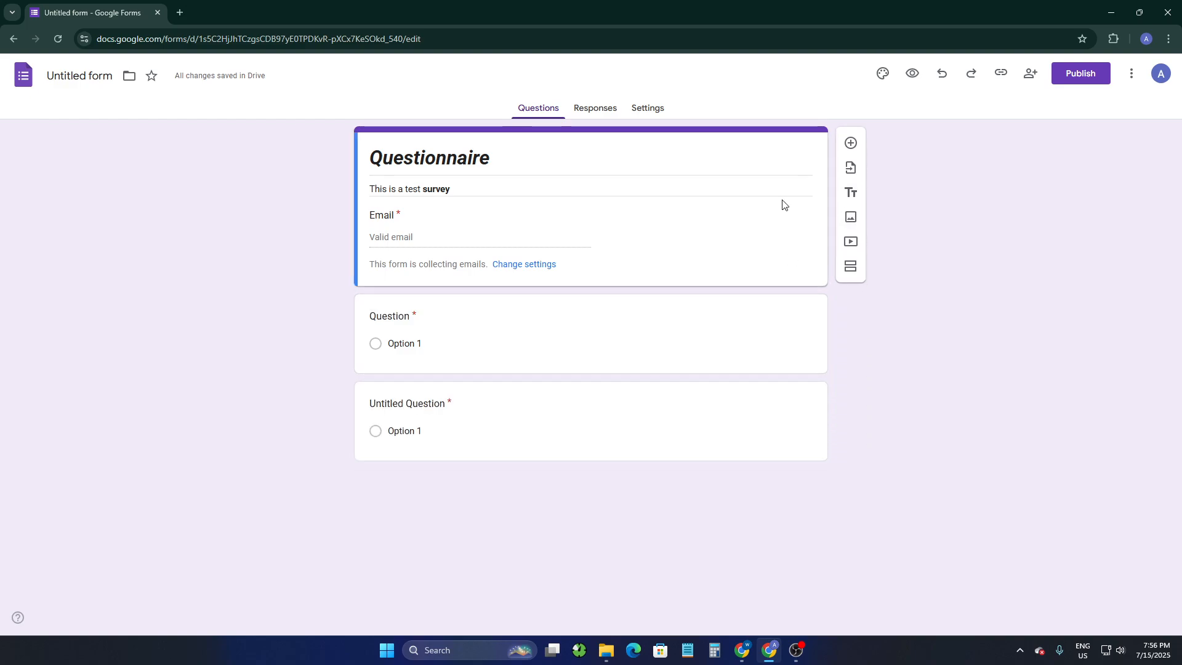
click(849, 218)
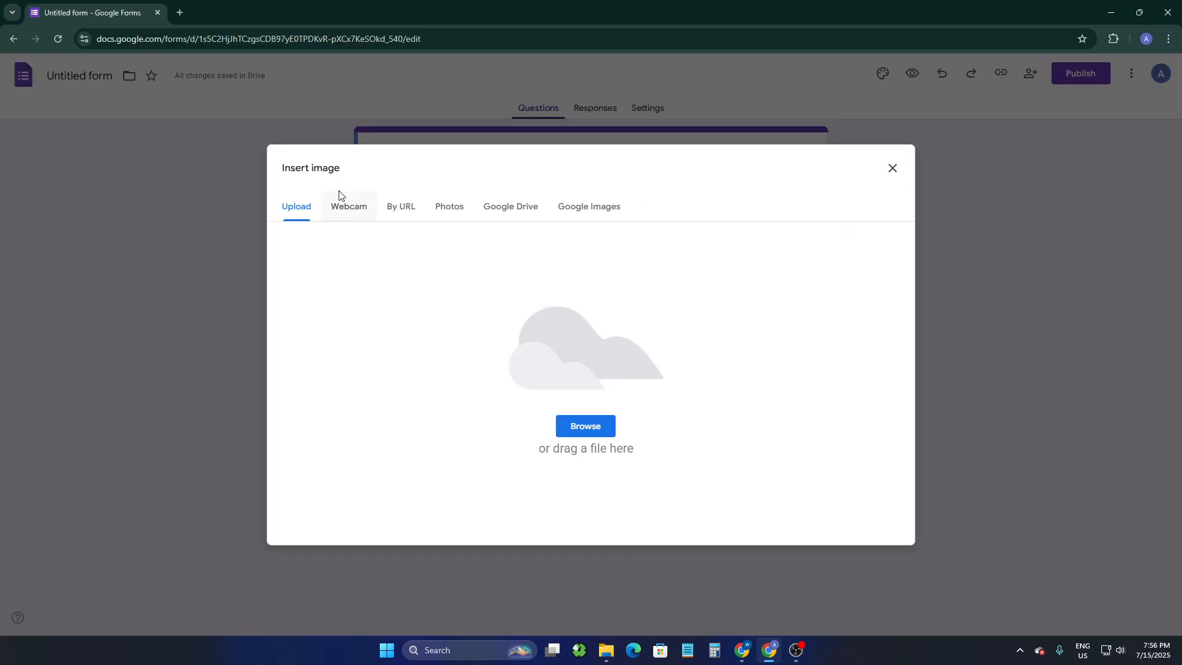
click(339, 215)
click(399, 206)
click(498, 207)
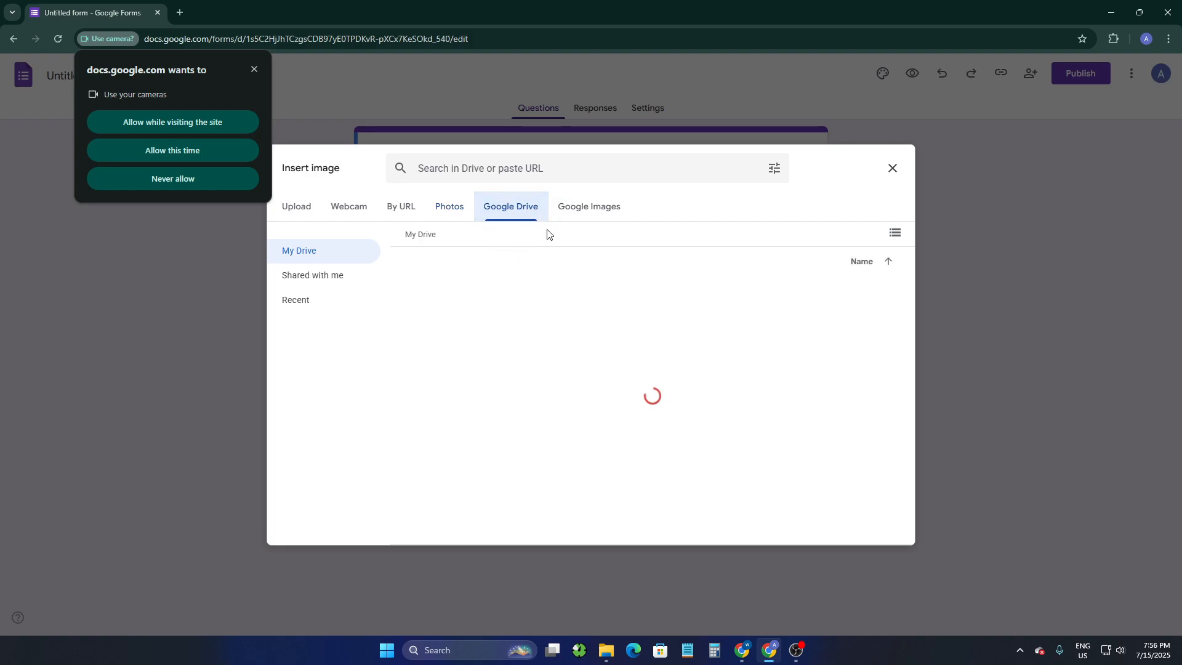
click(295, 208)
click(492, 214)
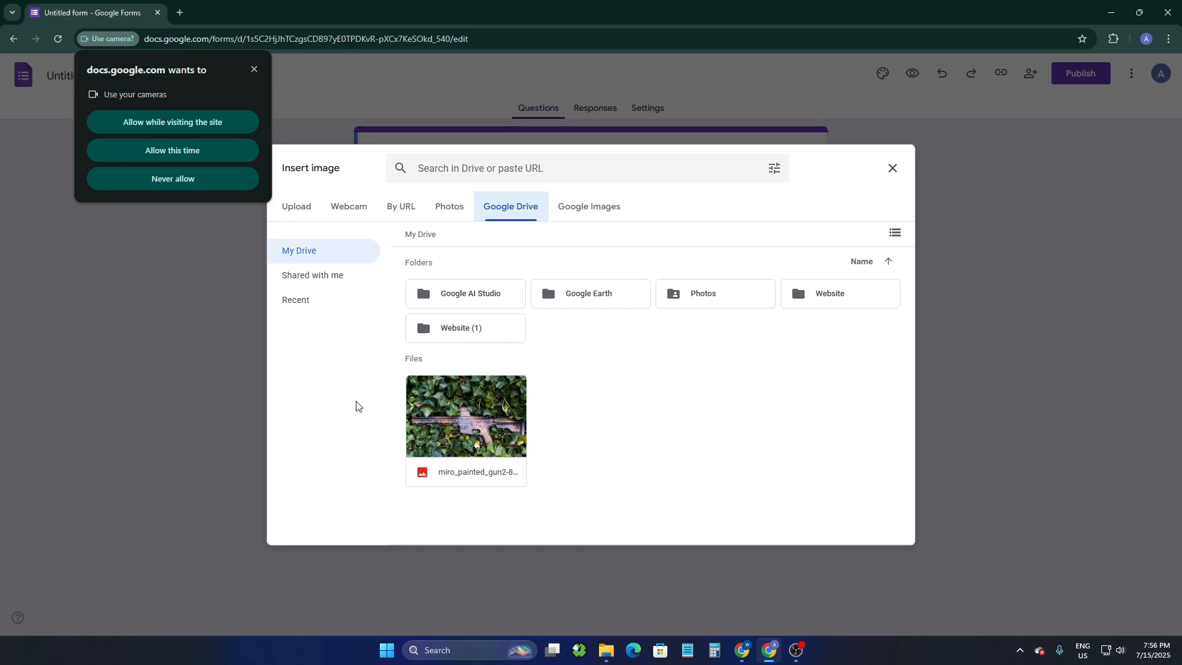
click(579, 210)
Step: Upload the orange-red gradient JPG from the Downloads folder as the form image, and dismiss the camera access request
click(300, 215)
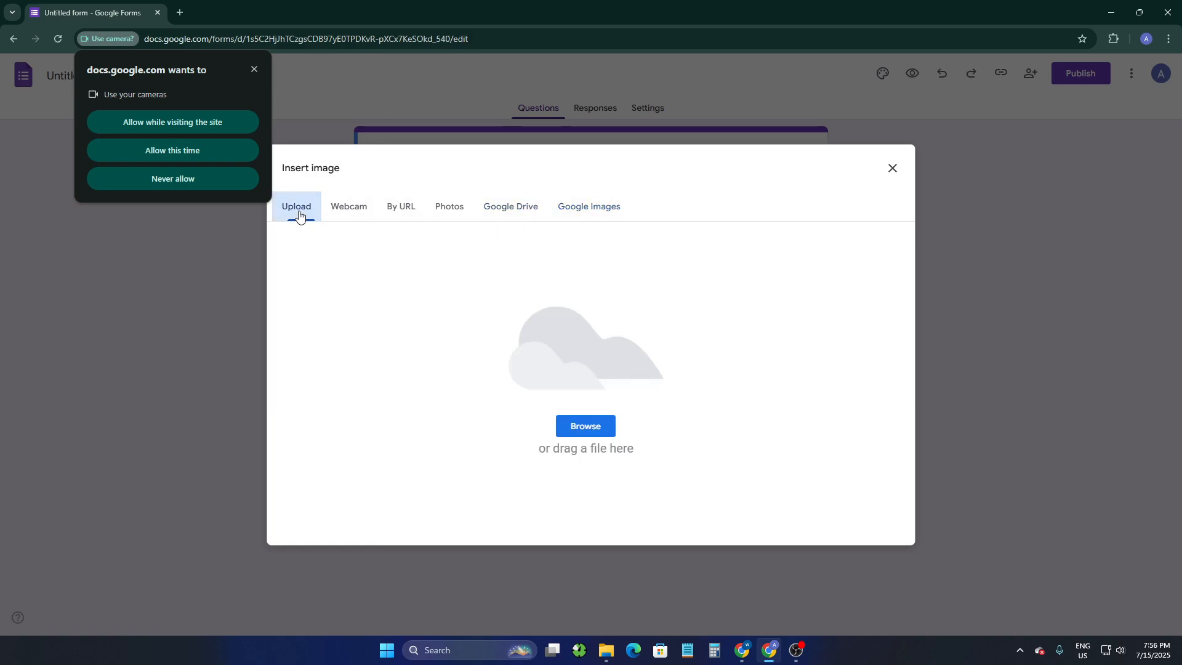
click(588, 426)
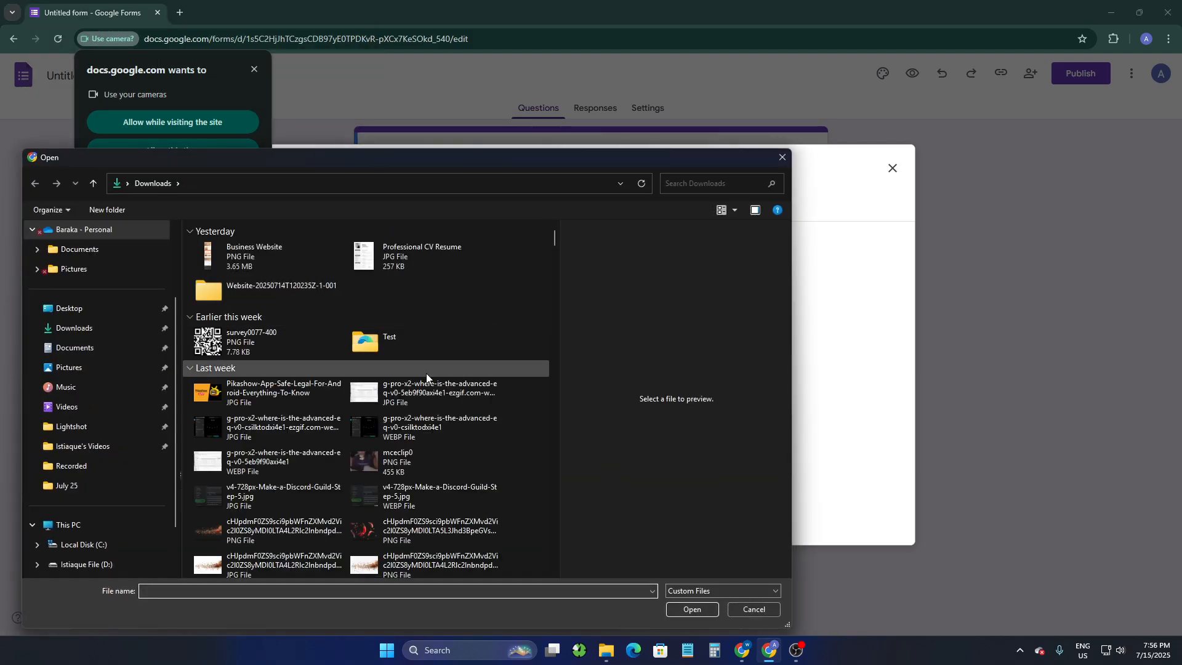
scroll(426, 376, down, 5)
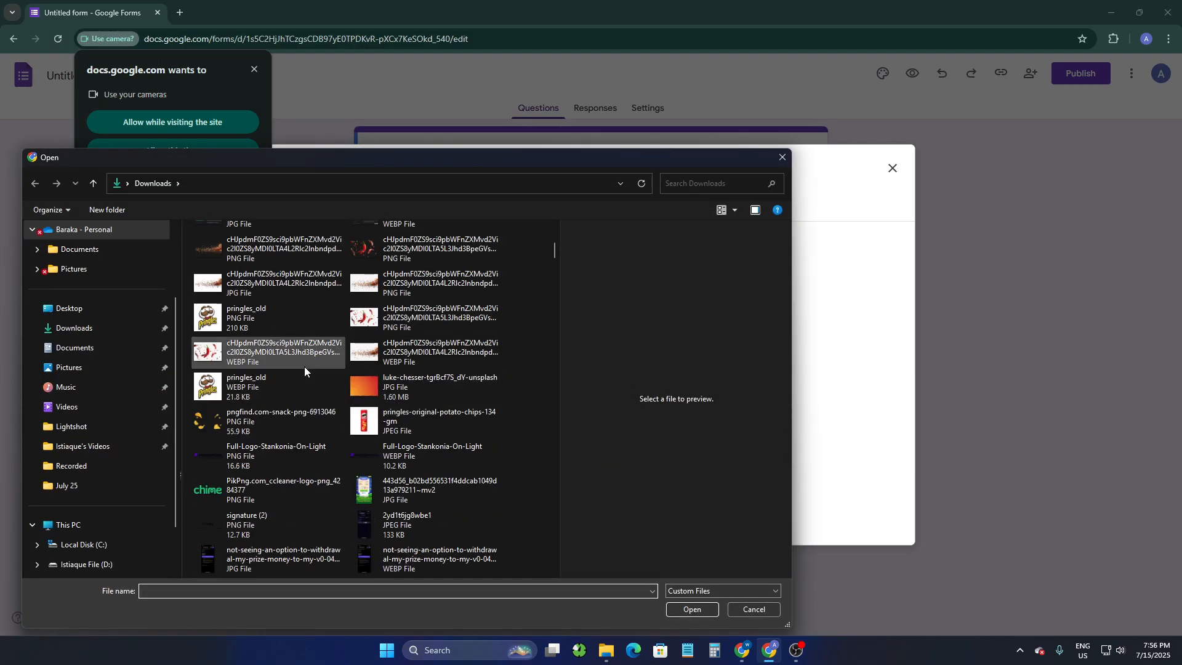
double_click(386, 379)
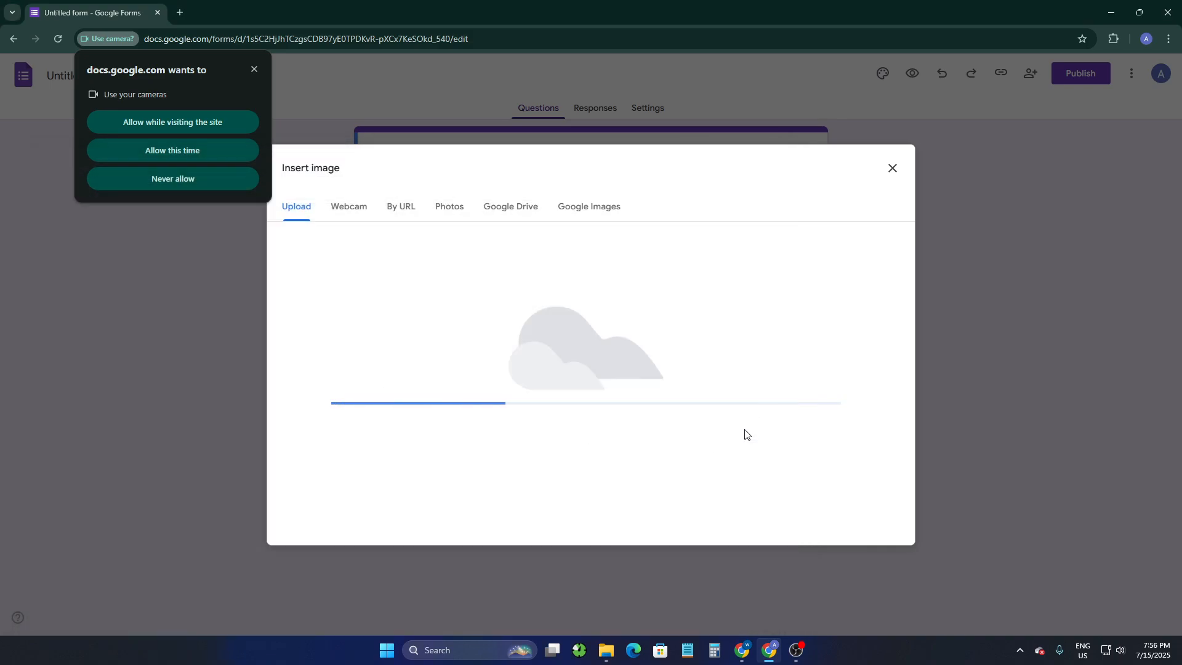
click(254, 67)
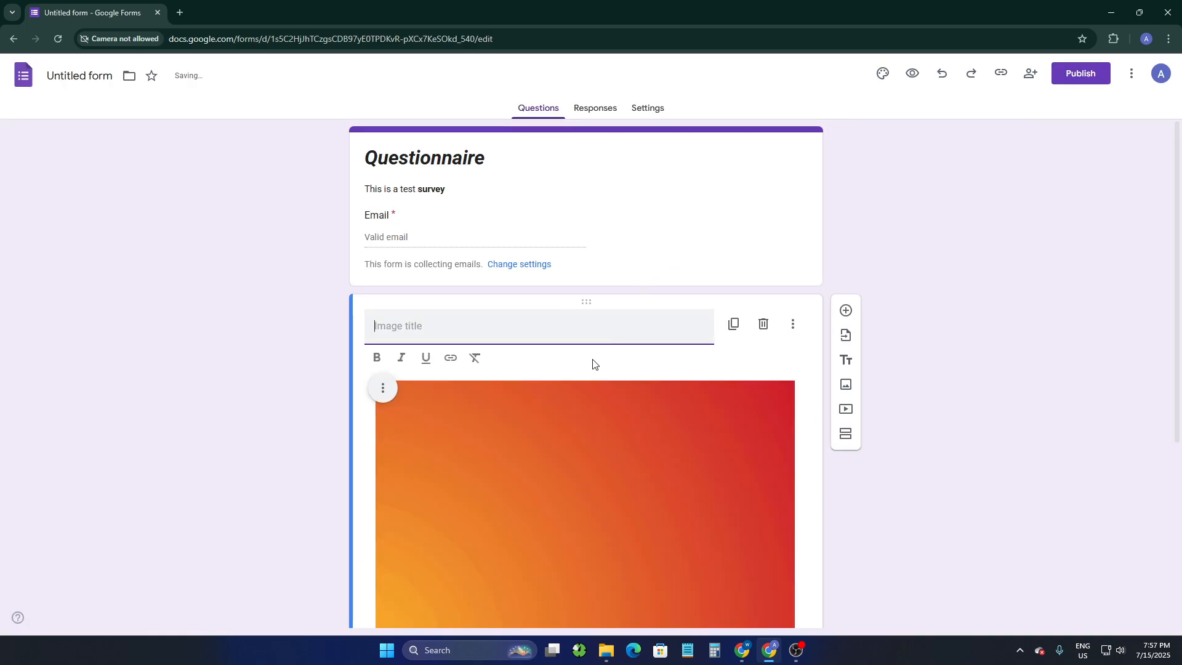
Step: Look over the inserted gradient image and delete it from the form
scroll(594, 353, down, 1)
scroll(594, 348, up, 3)
click(546, 453)
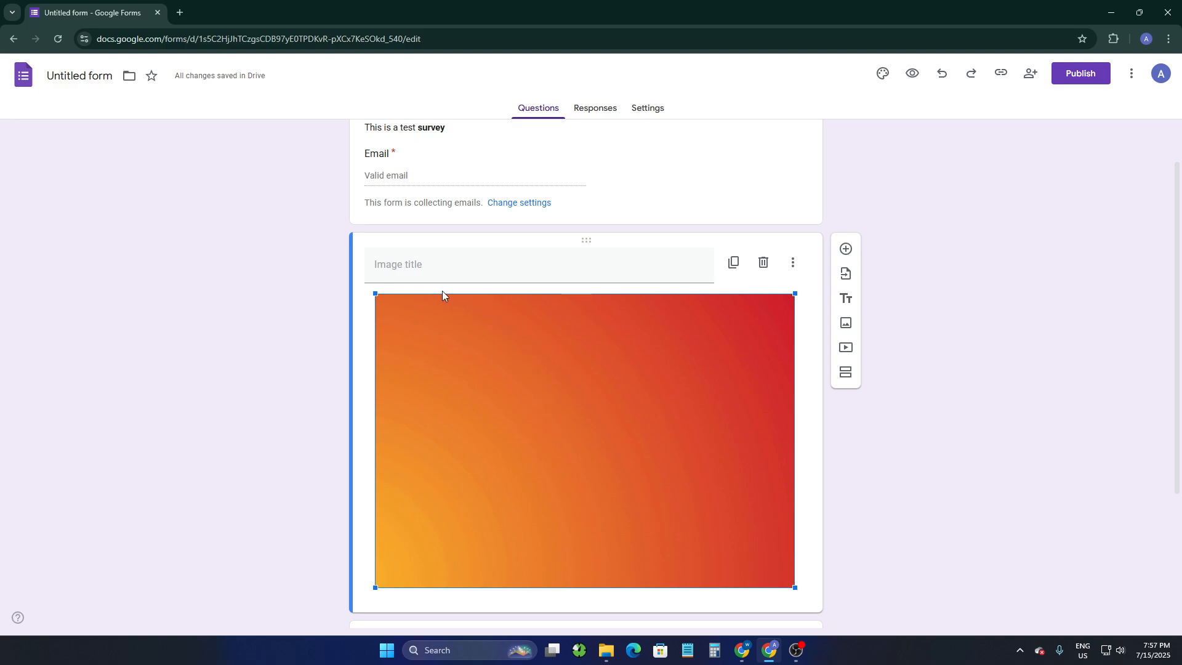
scroll(900, 431, down, 1)
scroll(899, 428, down, 2)
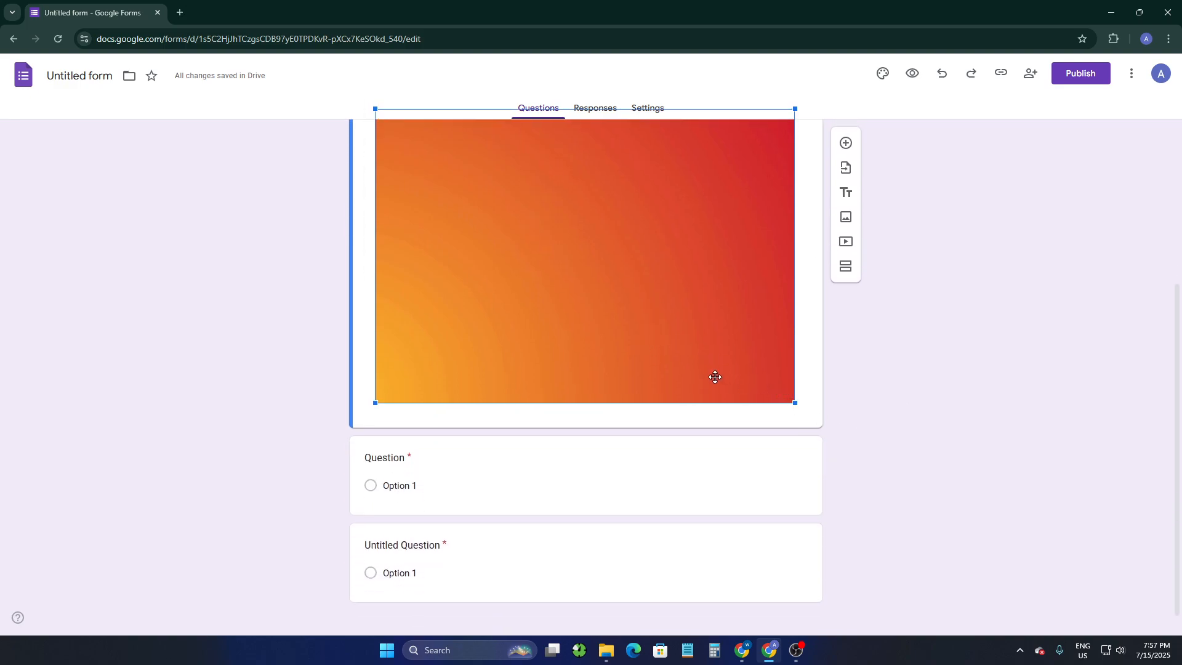
scroll(959, 458, up, 1)
scroll(810, 401, up, 4)
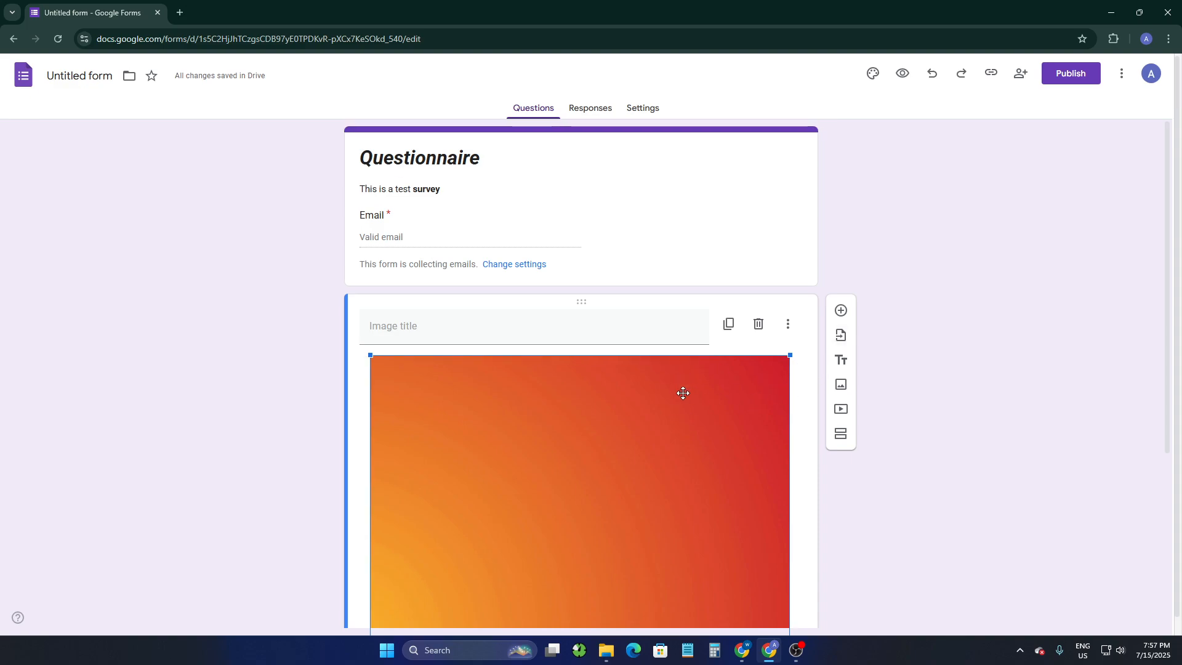
click(759, 328)
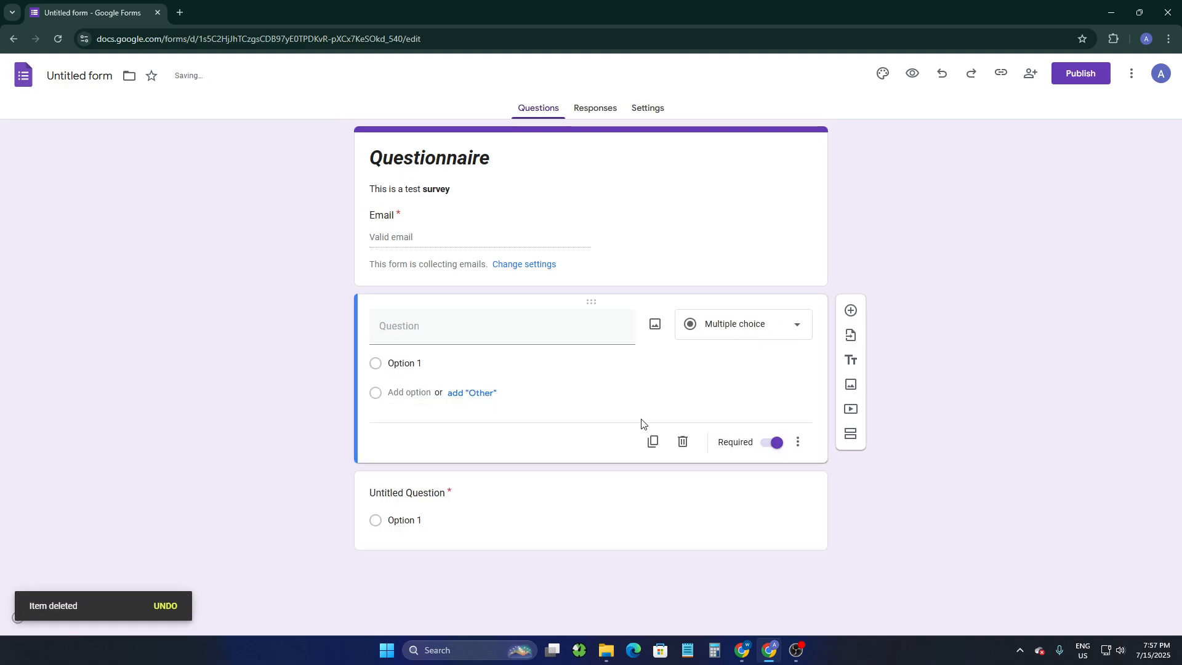
click(591, 224)
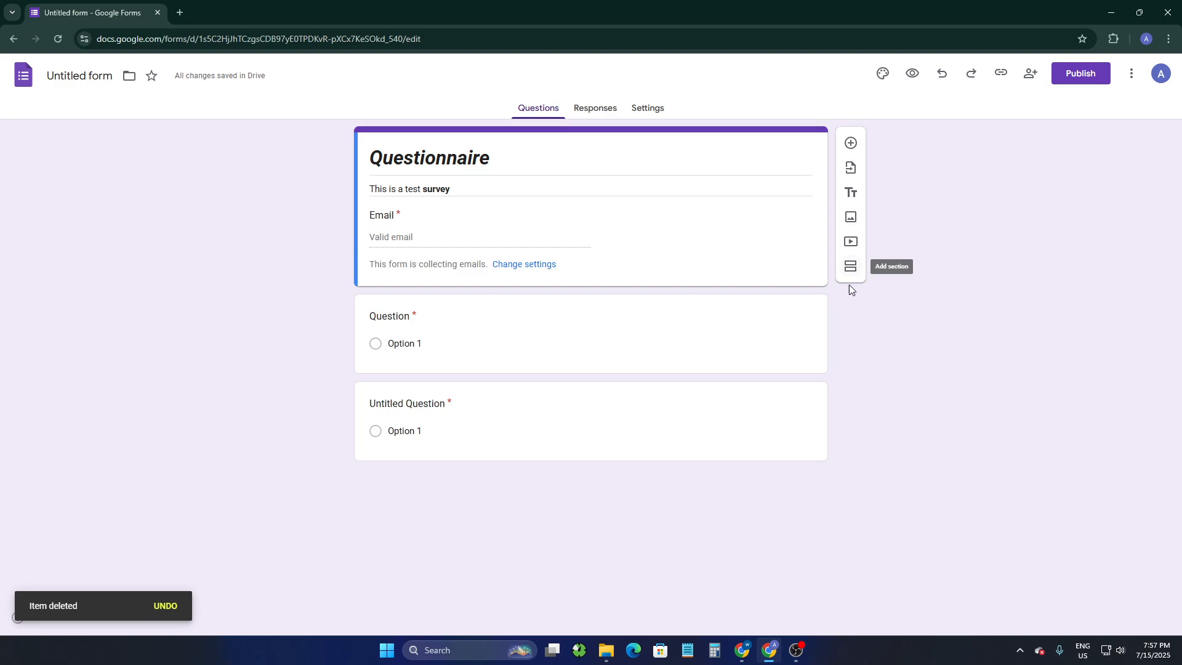
click(628, 158)
triple_click(644, 214)
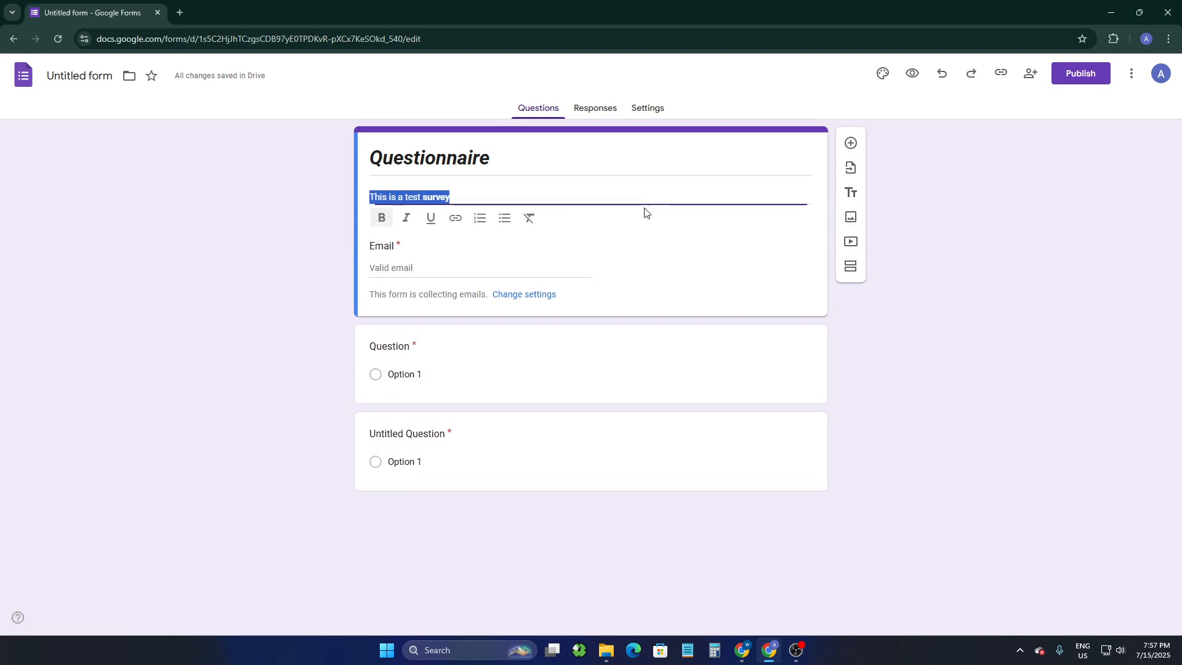
click(694, 251)
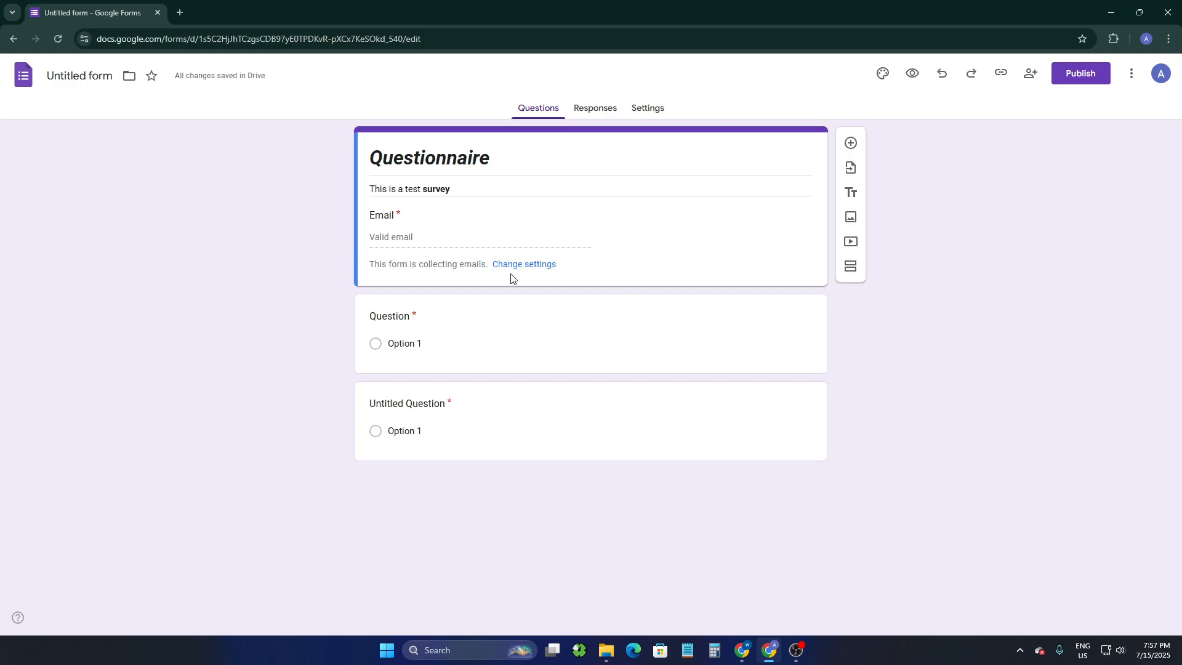
Step: Title the first question below the form header "When do you wake up?"
click(397, 316)
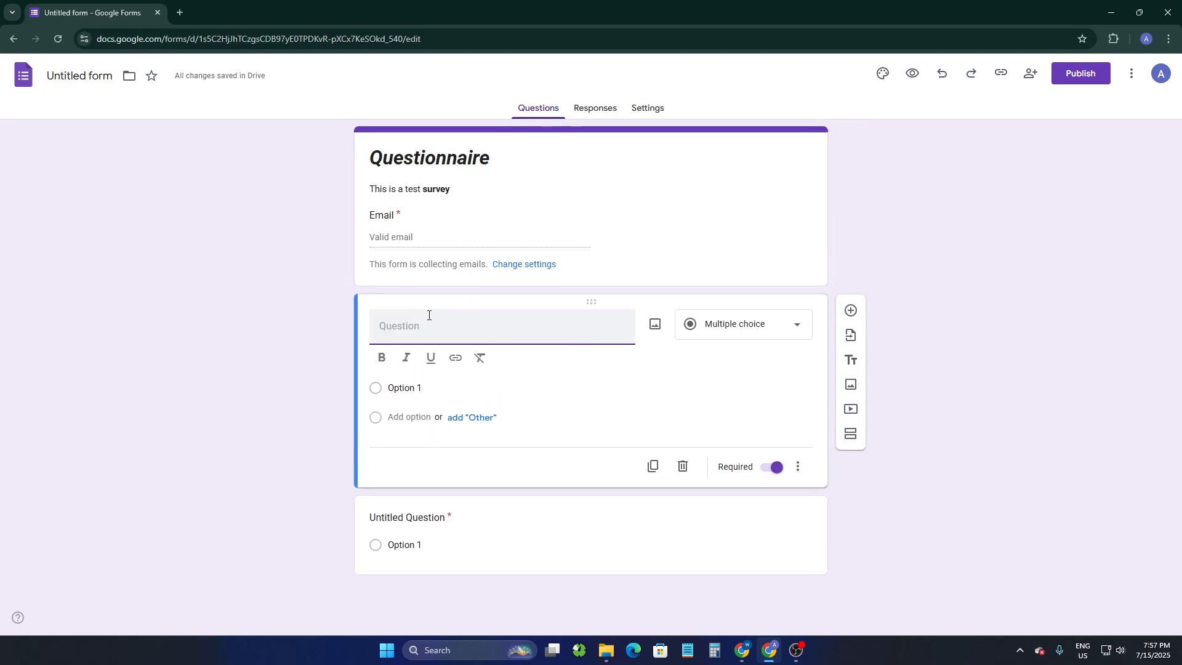
text(When Do you wake up?)
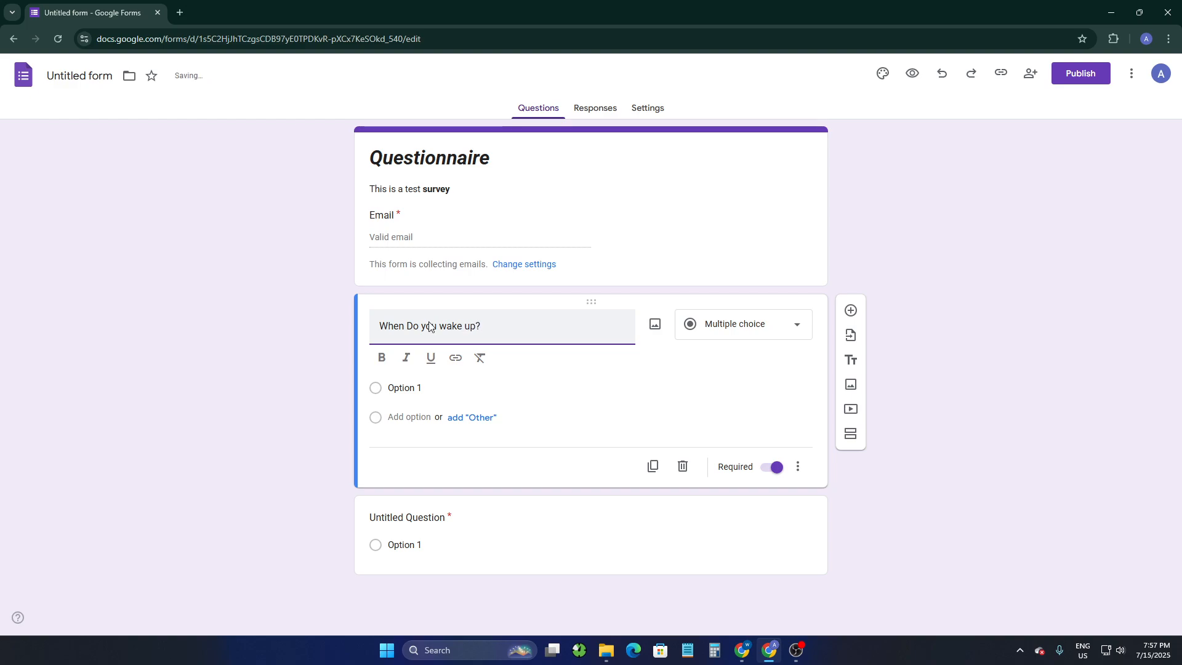
click(416, 325)
key(BackSpace)
text(d)
Step: View the available question types, try Checkboxes for the wake-up question, and return it to Multiple choice
click(709, 333)
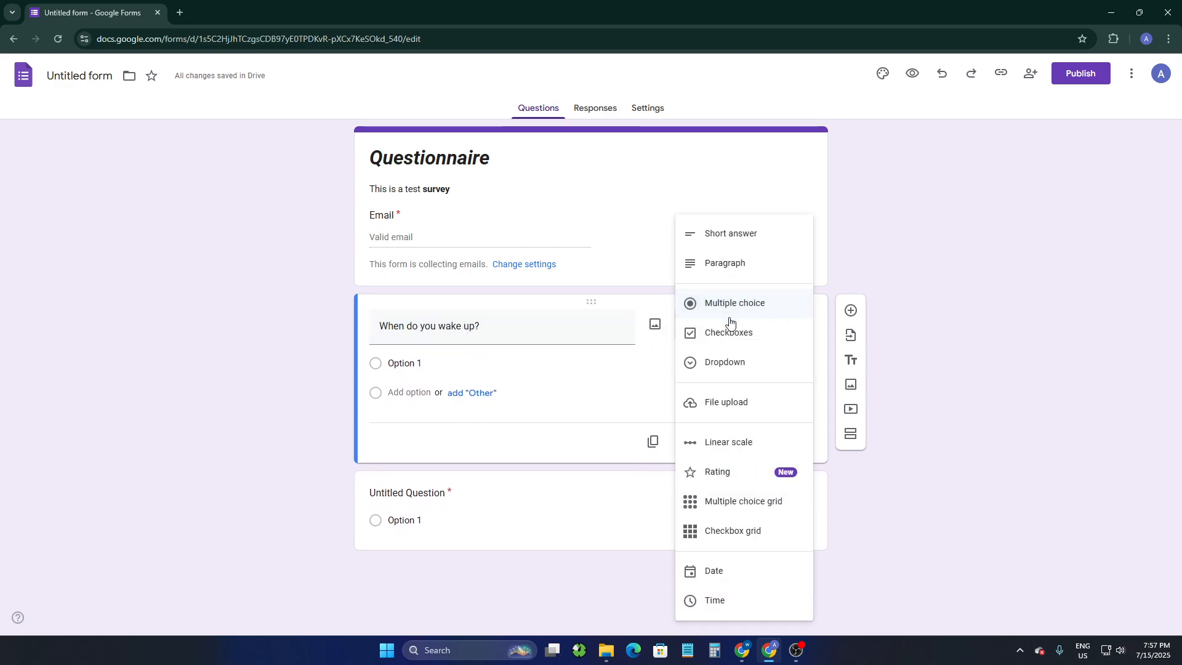
click(843, 293)
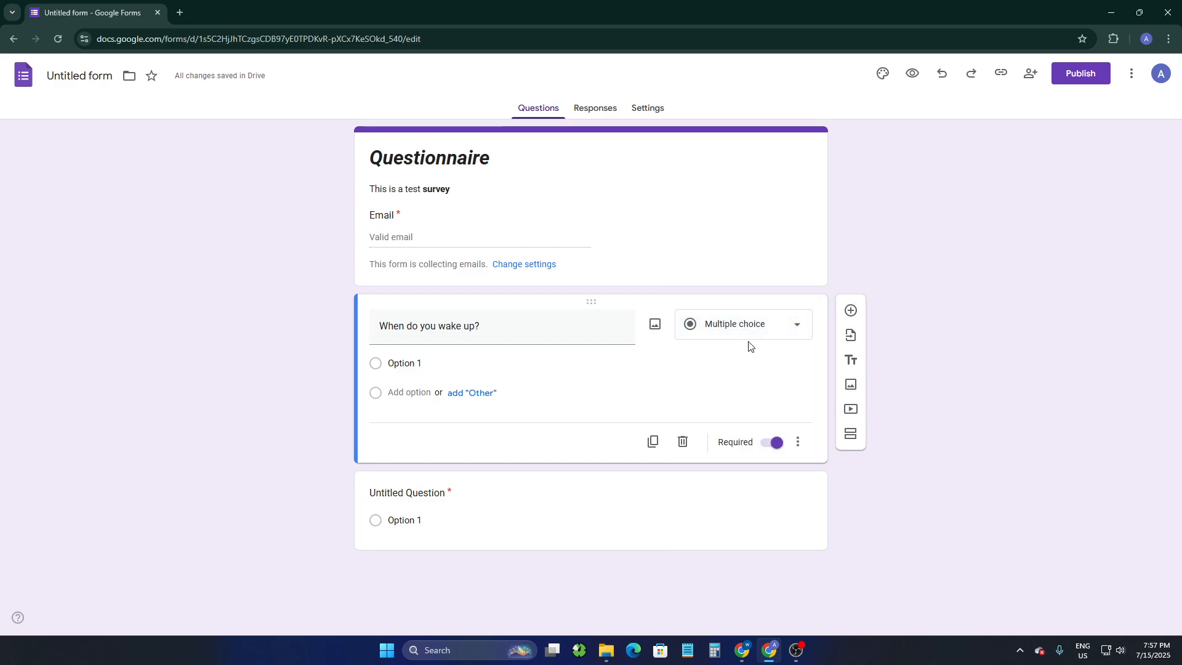
click(750, 332)
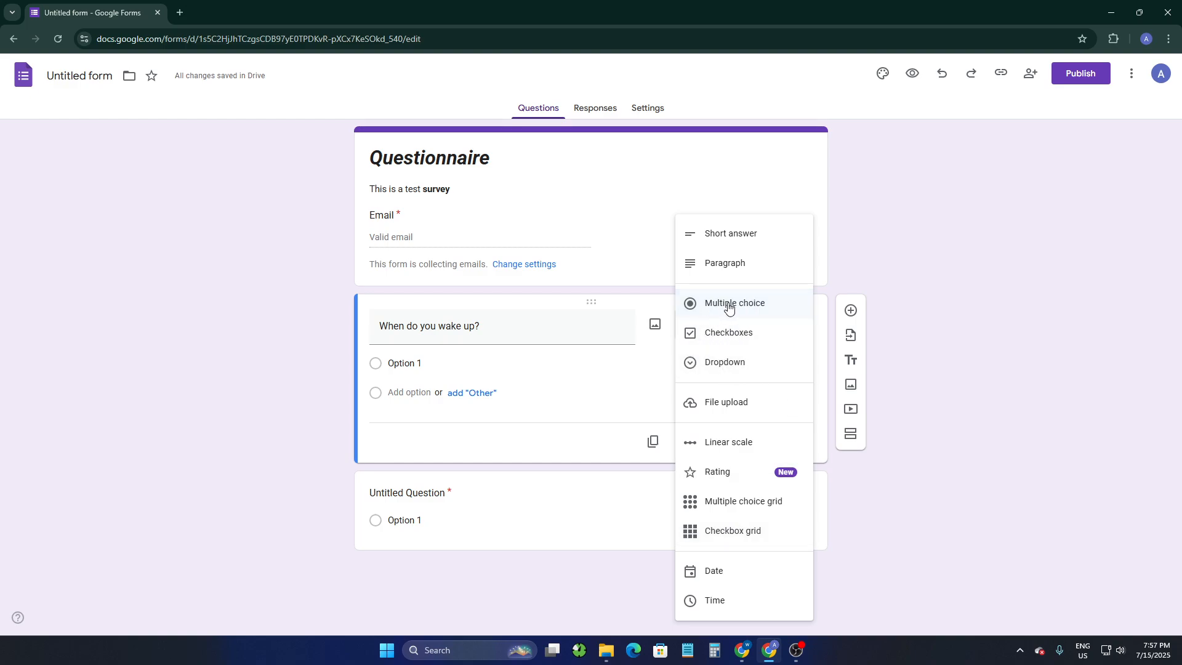
click(712, 338)
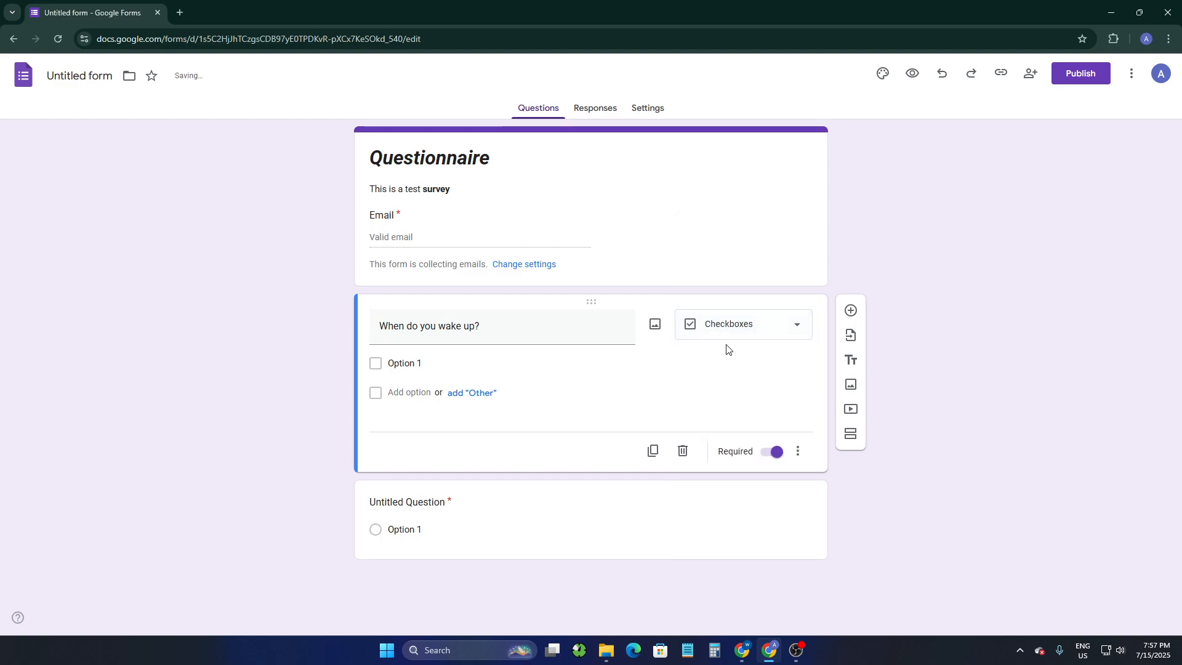
click(723, 321)
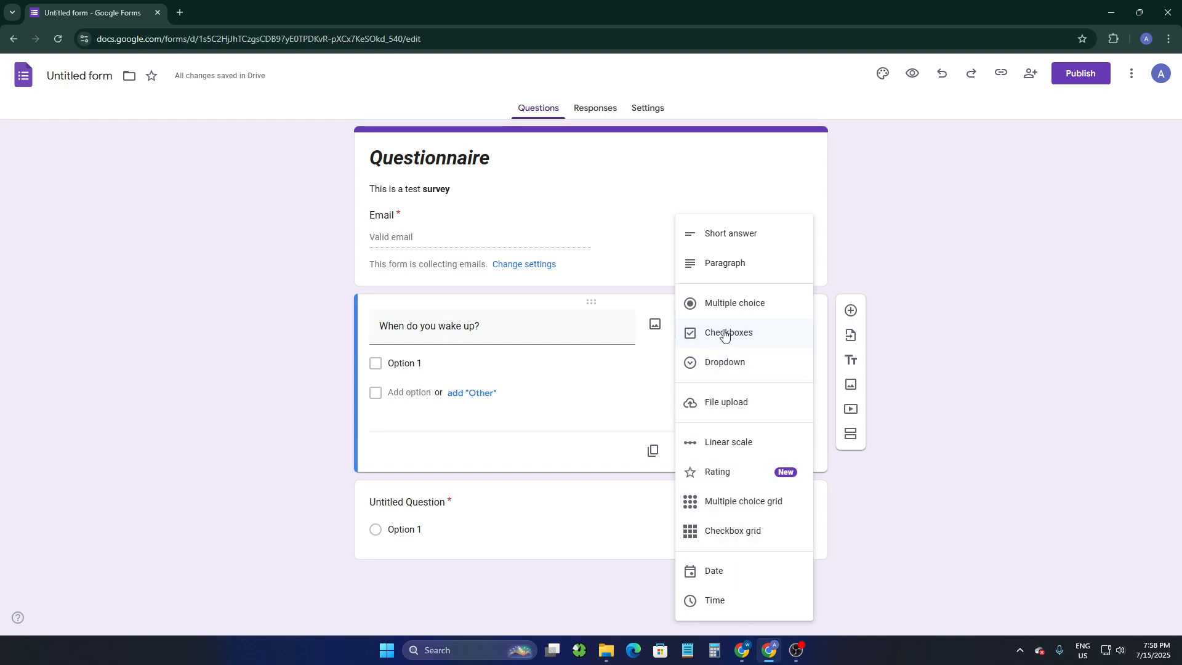
click(728, 309)
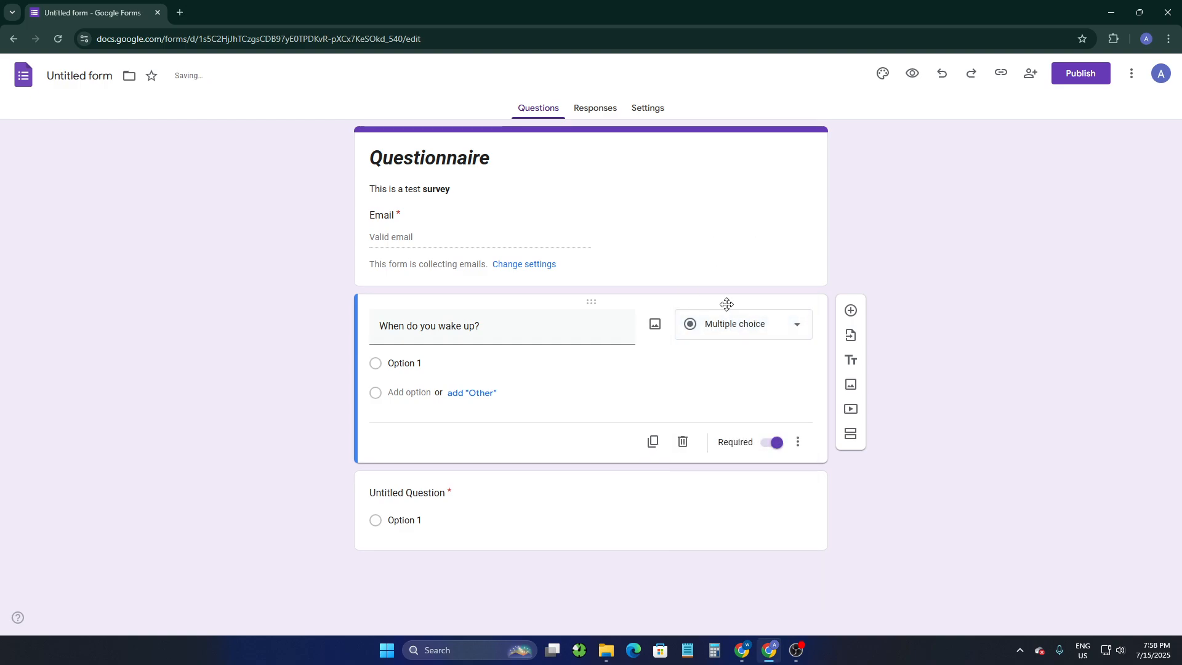
Step: Give the wake-up question the answer options 6 am, 8 am, 9 am and 10 am
click(461, 364)
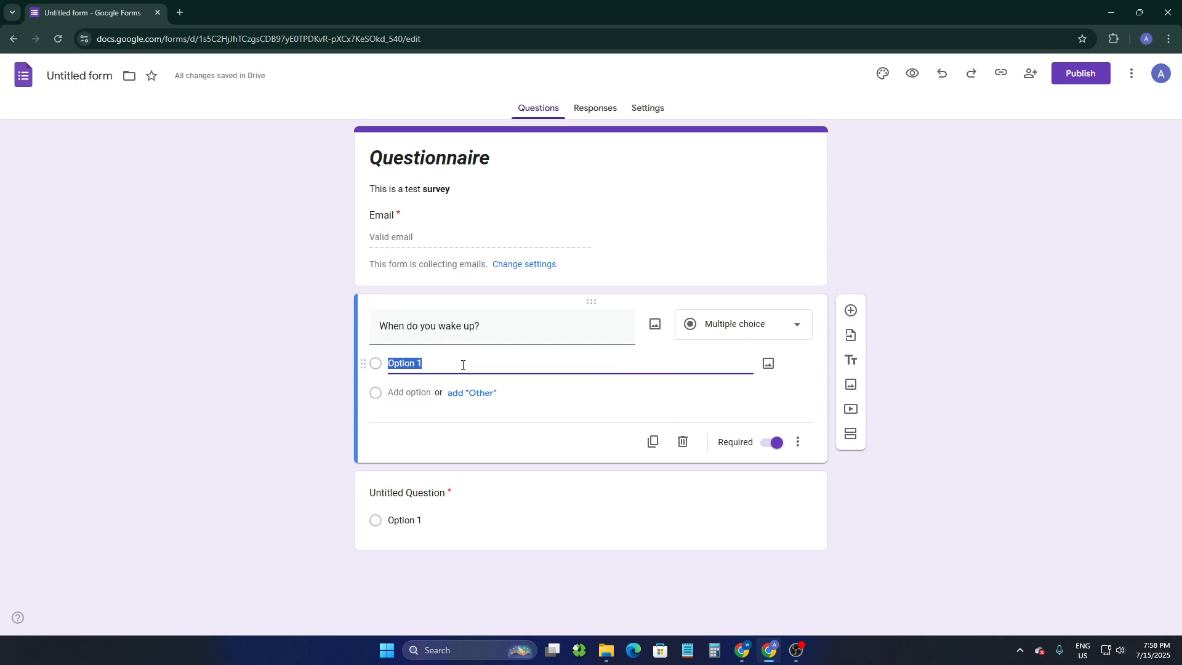
text(6 am)
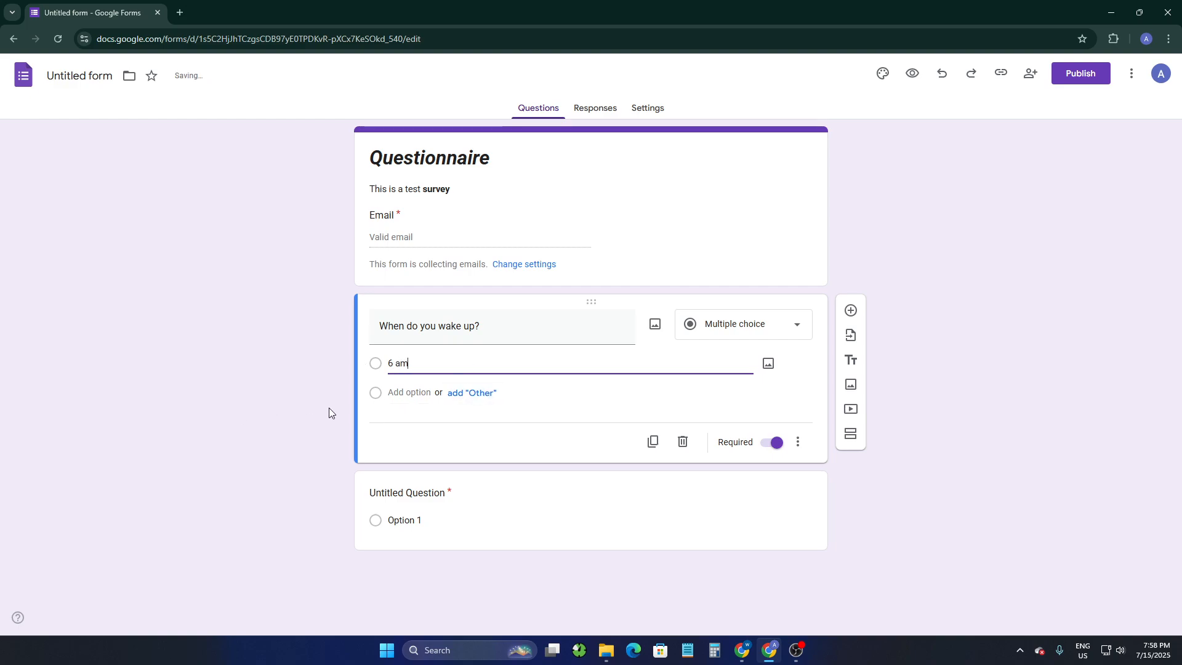
click(394, 393)
text(8 am)
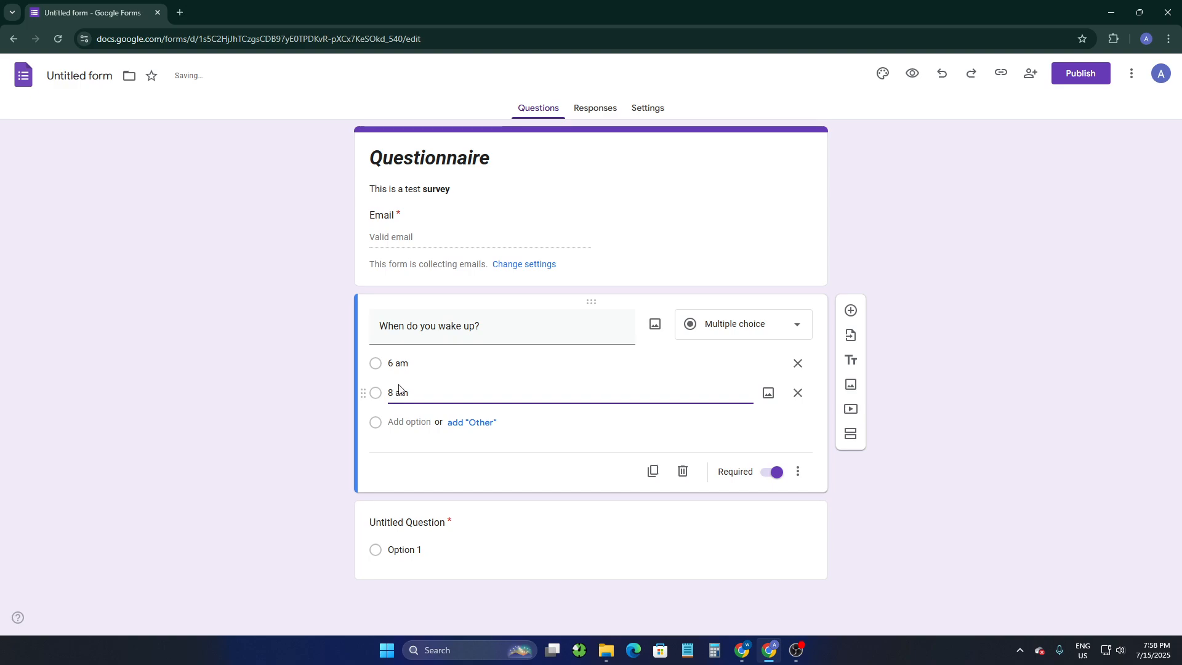
click(397, 363)
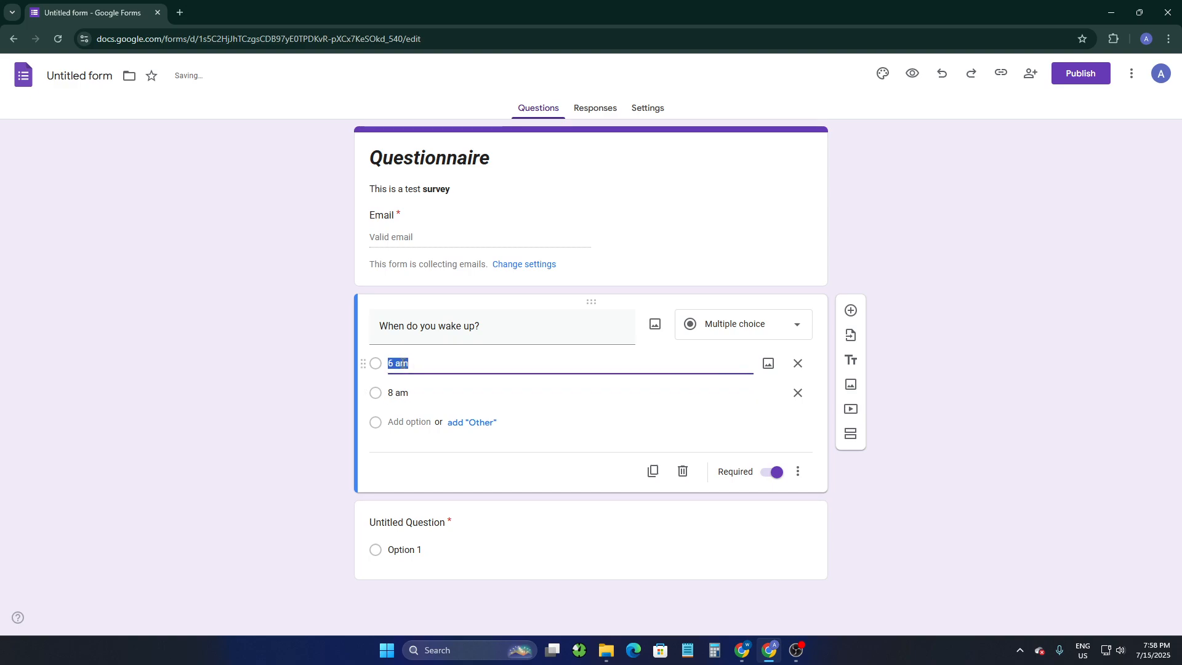
click(397, 363)
click(394, 422)
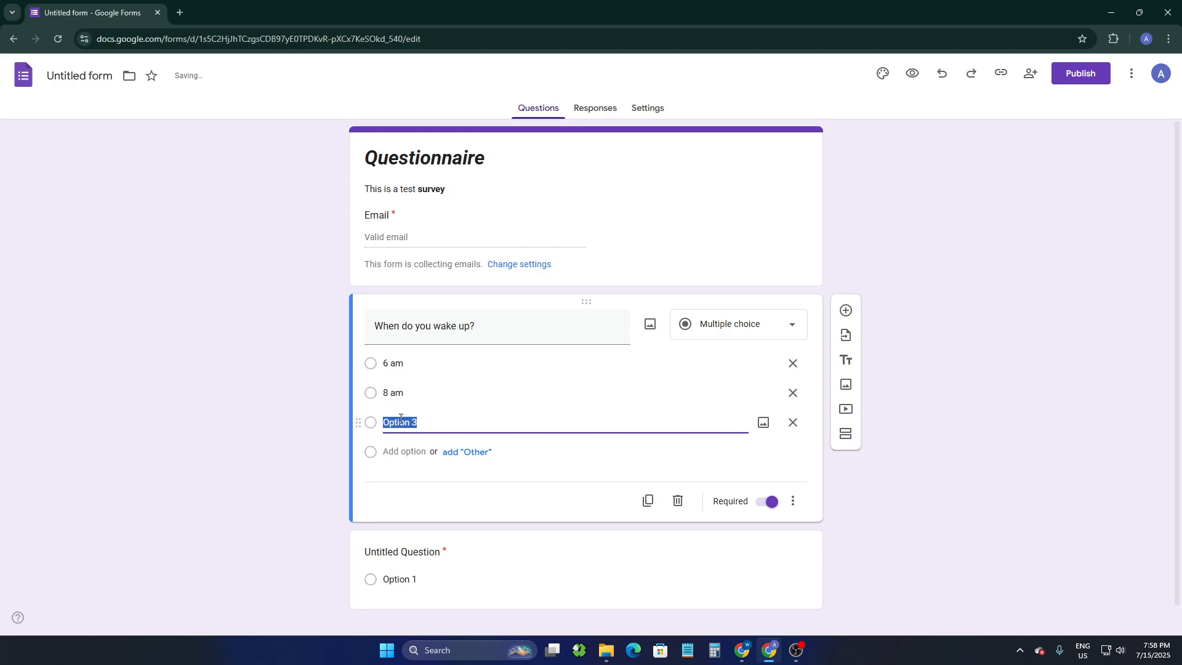
text(9 am)
click(379, 454)
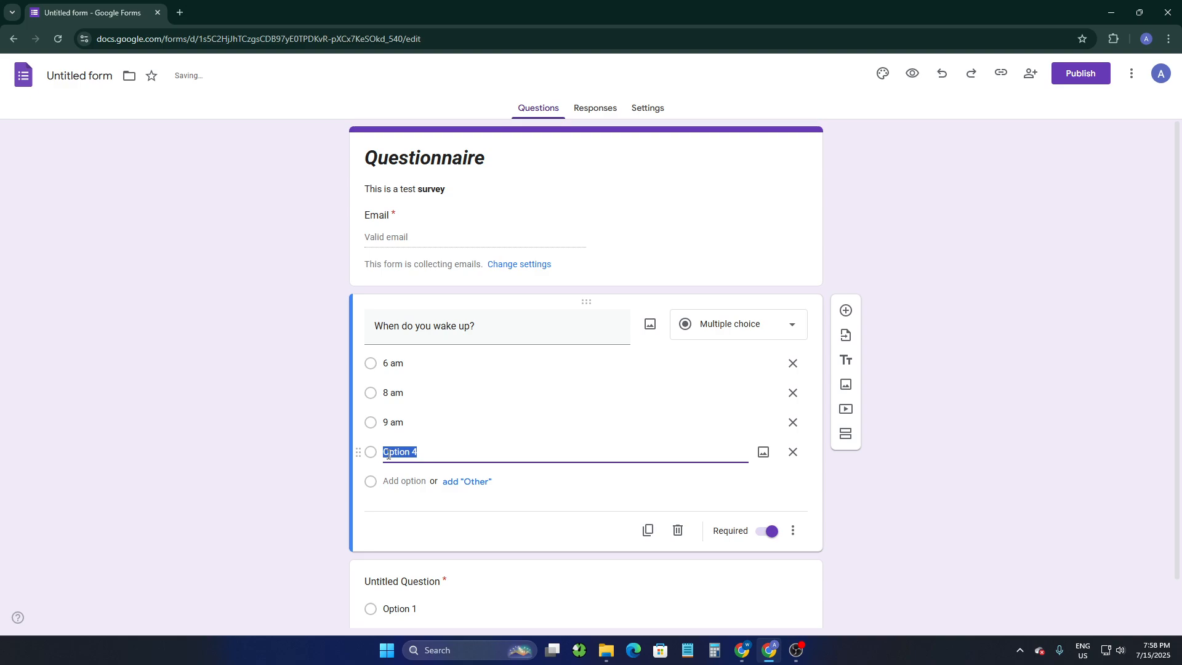
text(10 am)
click(385, 367)
click(462, 400)
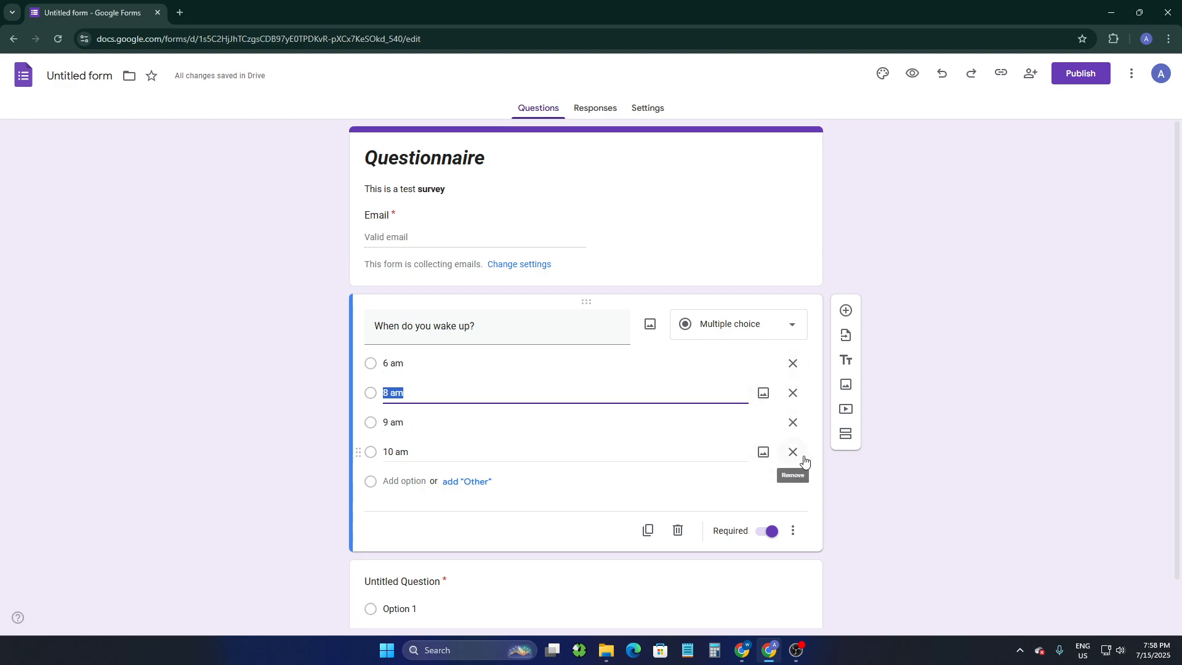
Step: Add a fifth answer option with filler text to the wake-up question, and remove it again
click(406, 481)
text(sfef)
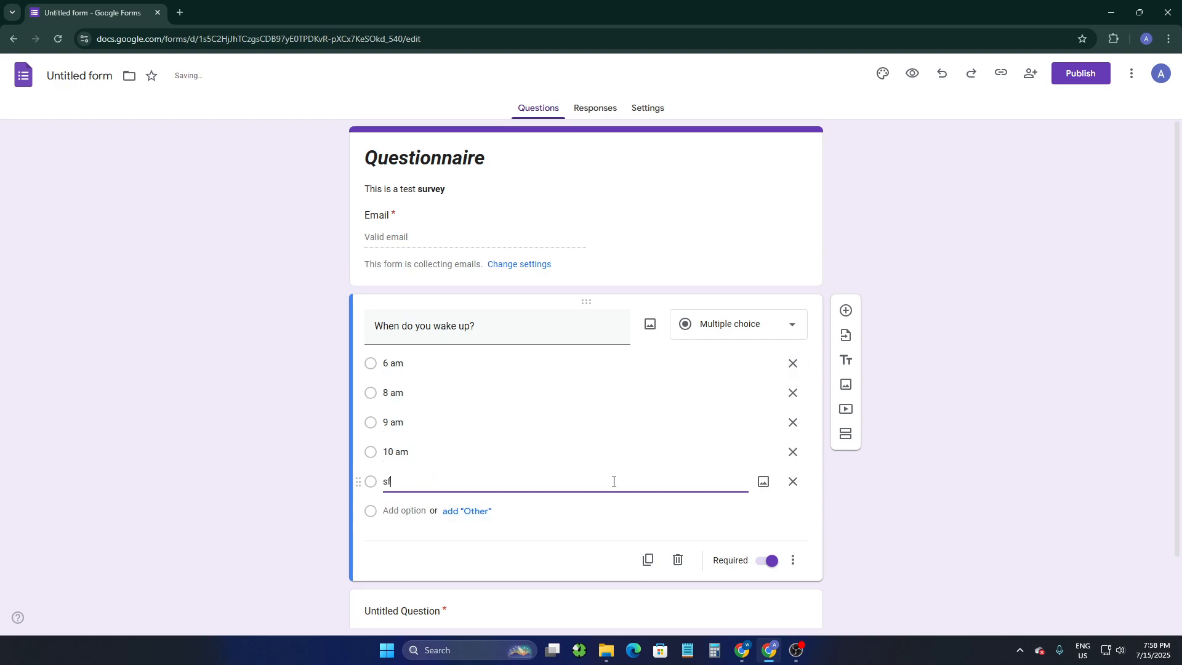
click(793, 484)
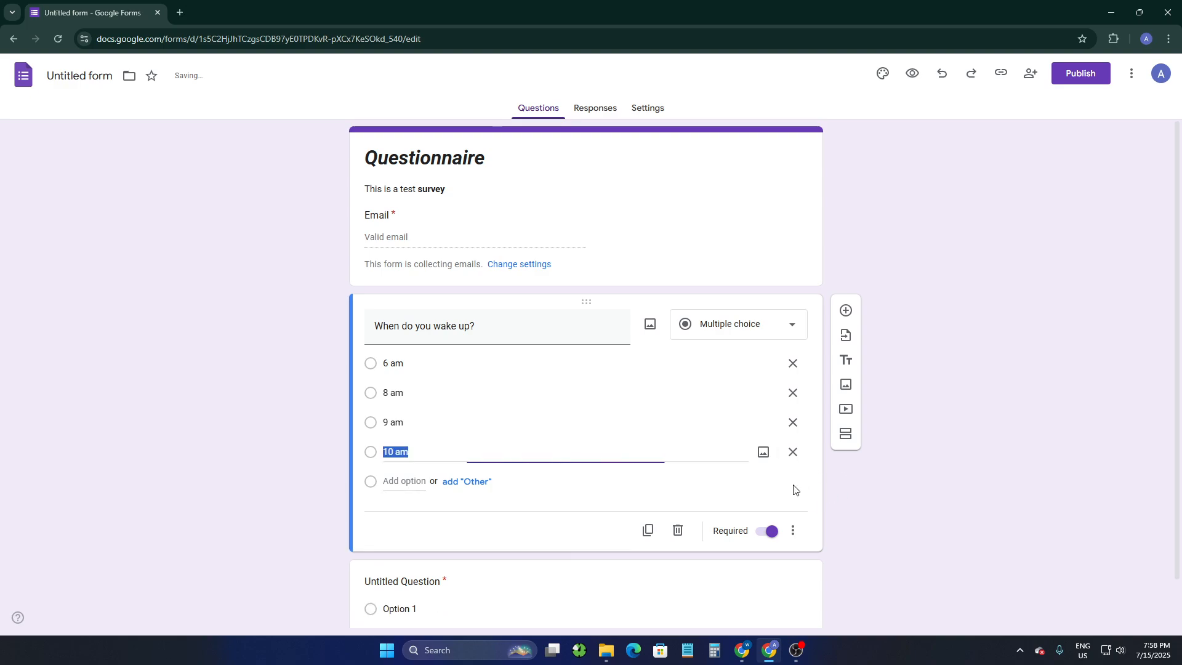
Step: Switch the wake-up question's required setting off and back on, and view its description, section and shuffle options
click(758, 532)
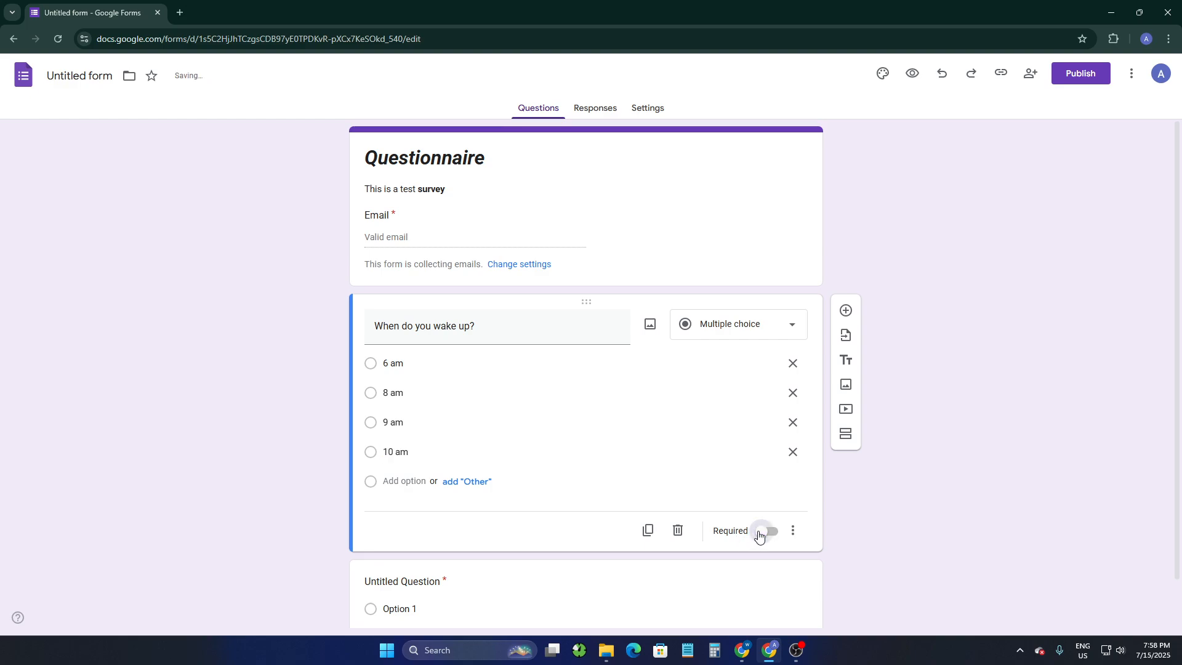
click(759, 532)
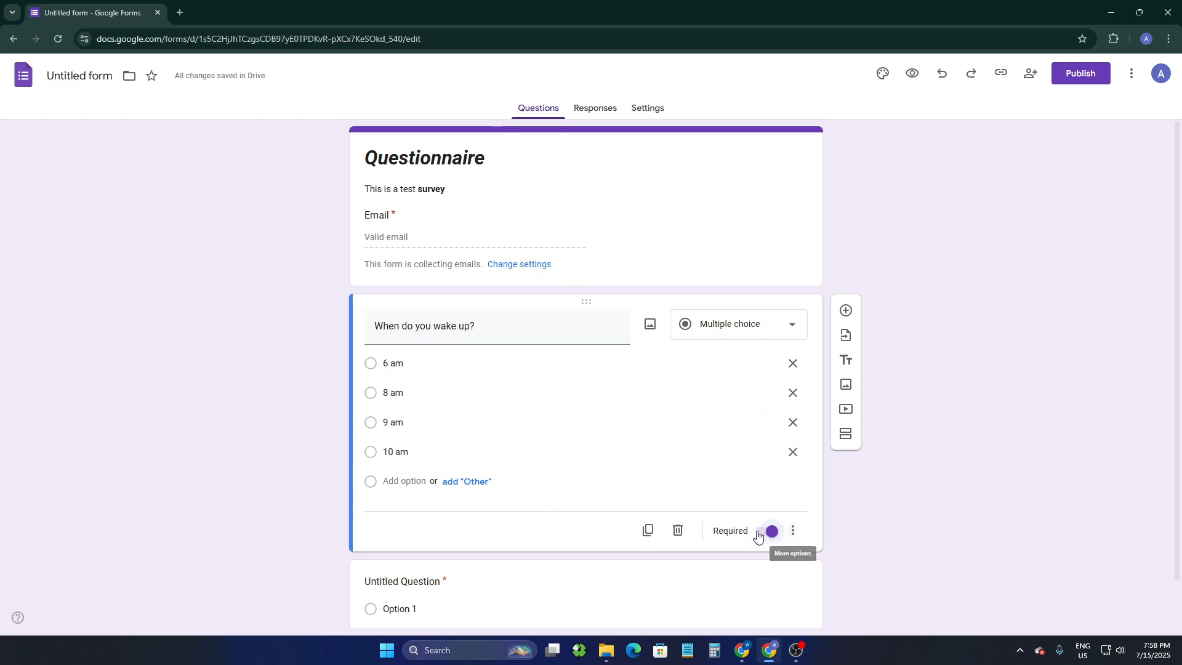
click(794, 532)
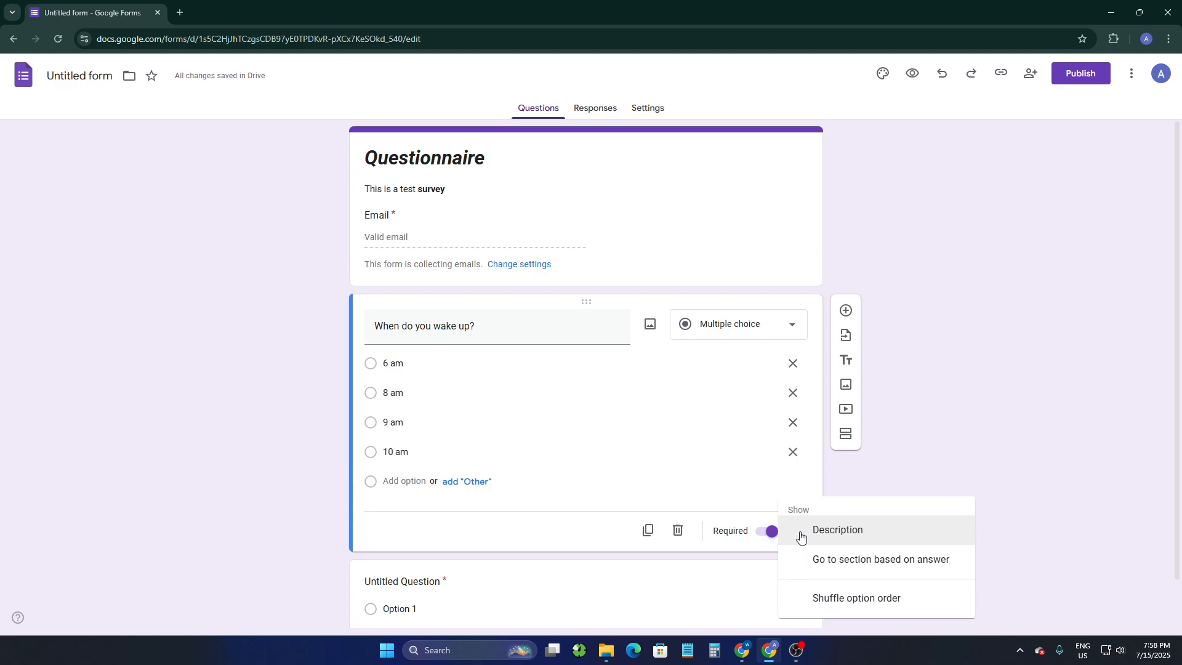
click(848, 477)
click(794, 531)
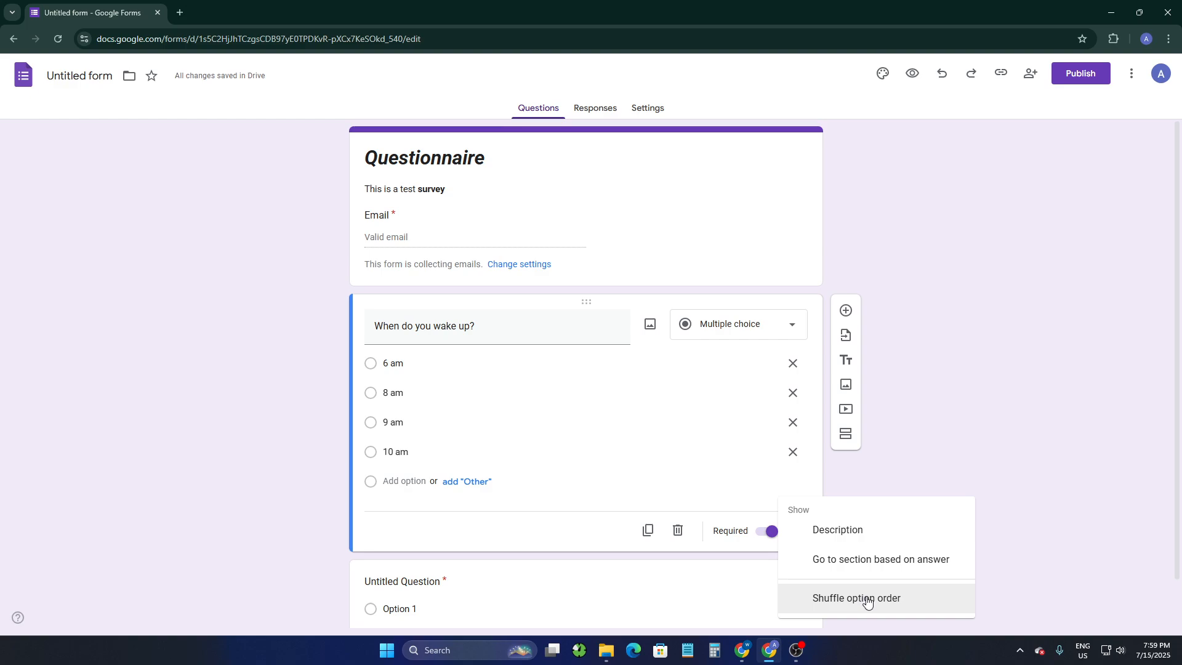
click(927, 484)
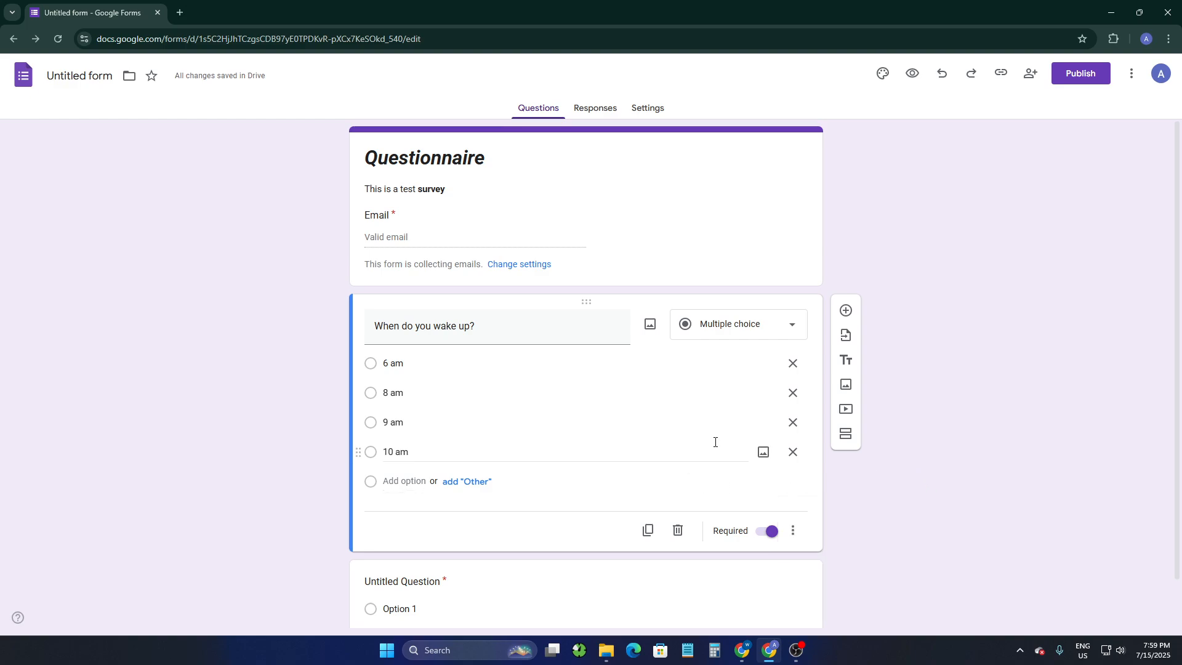
click(384, 395)
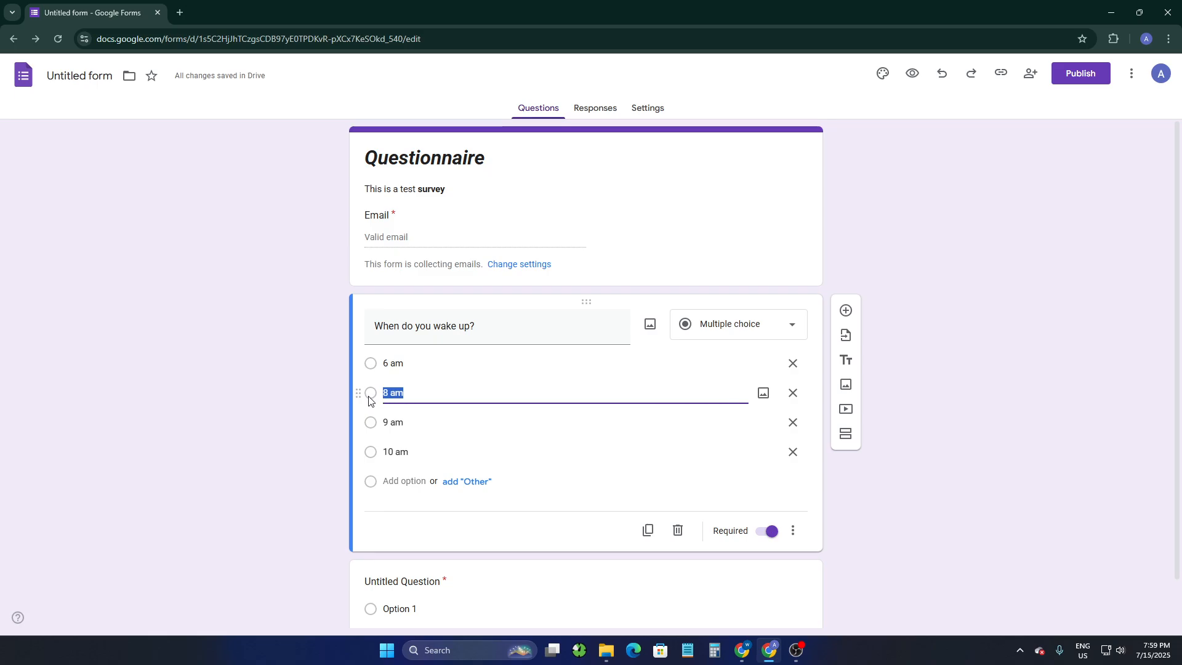
Step: Publish the form for anyone with the link
click(1143, 228)
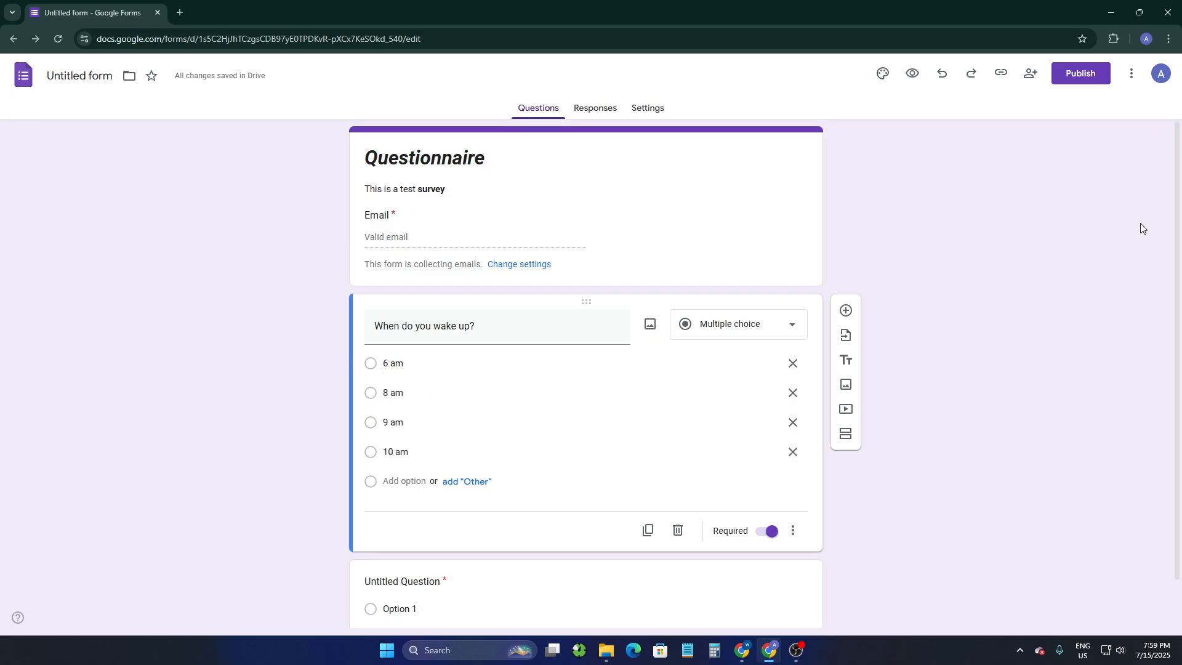
click(1072, 73)
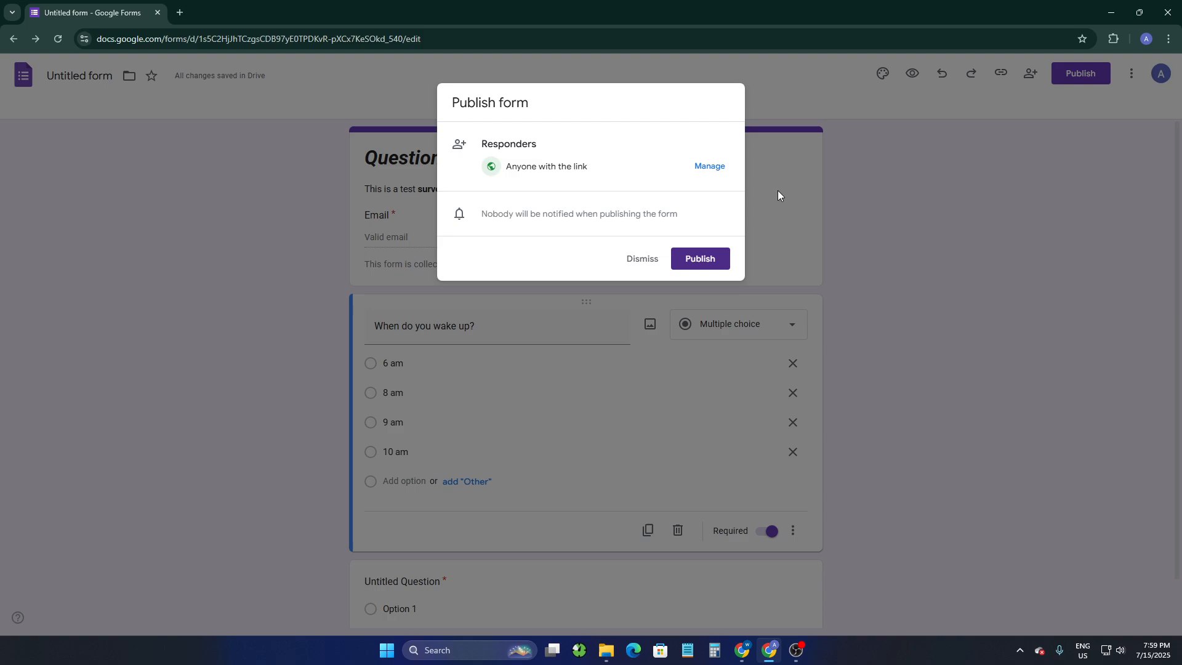
click(700, 258)
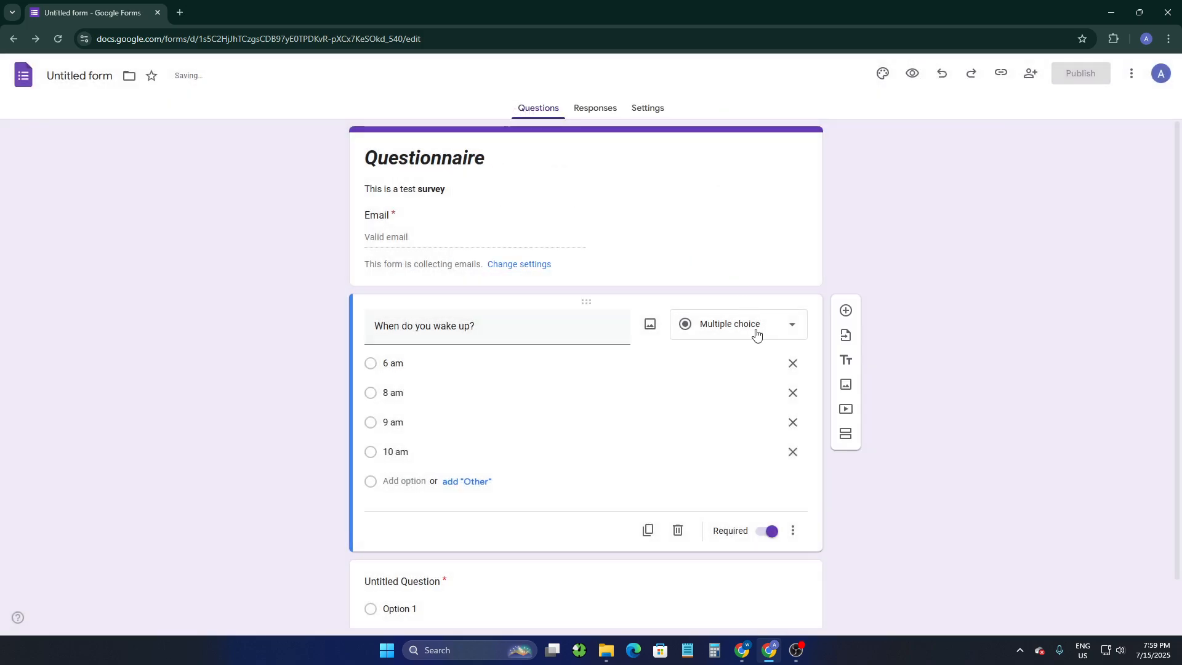
Step: Copy the full, unshortened responder link from the published options, and close the options without other changes
click(1065, 73)
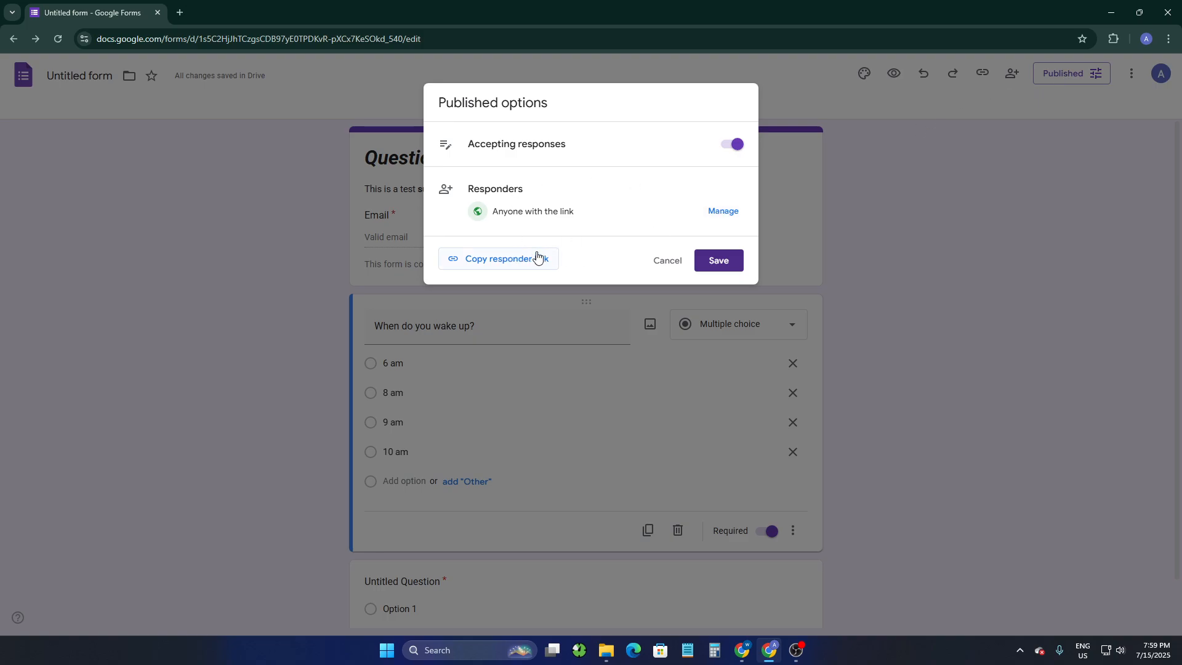
click(516, 259)
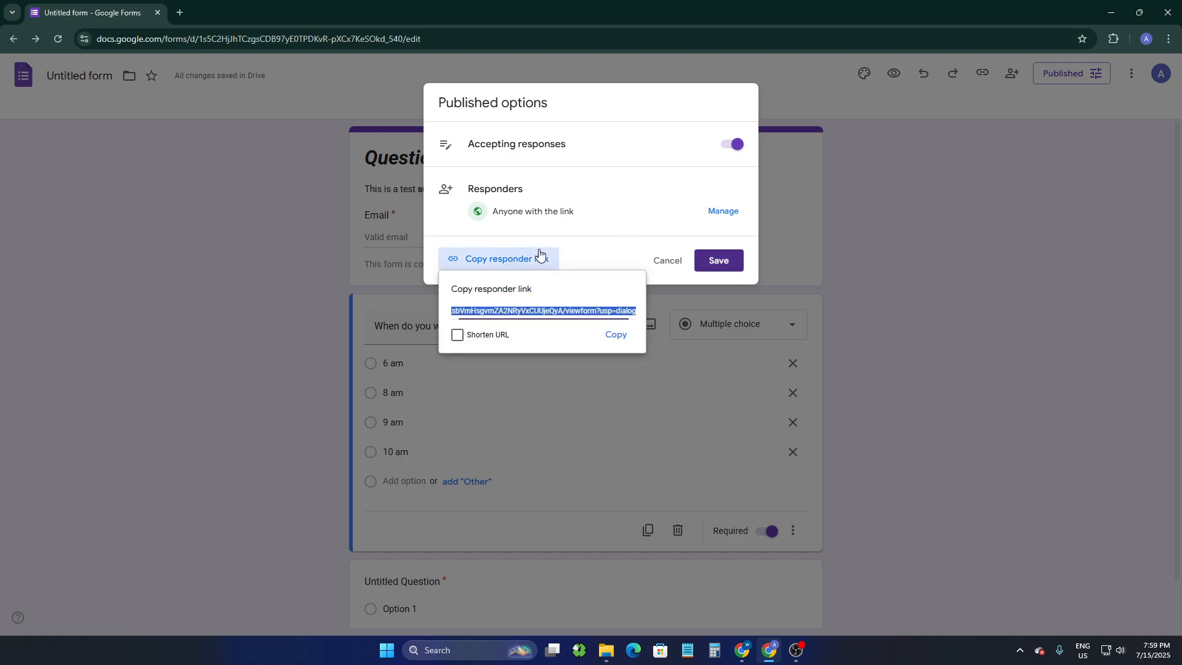
click(615, 337)
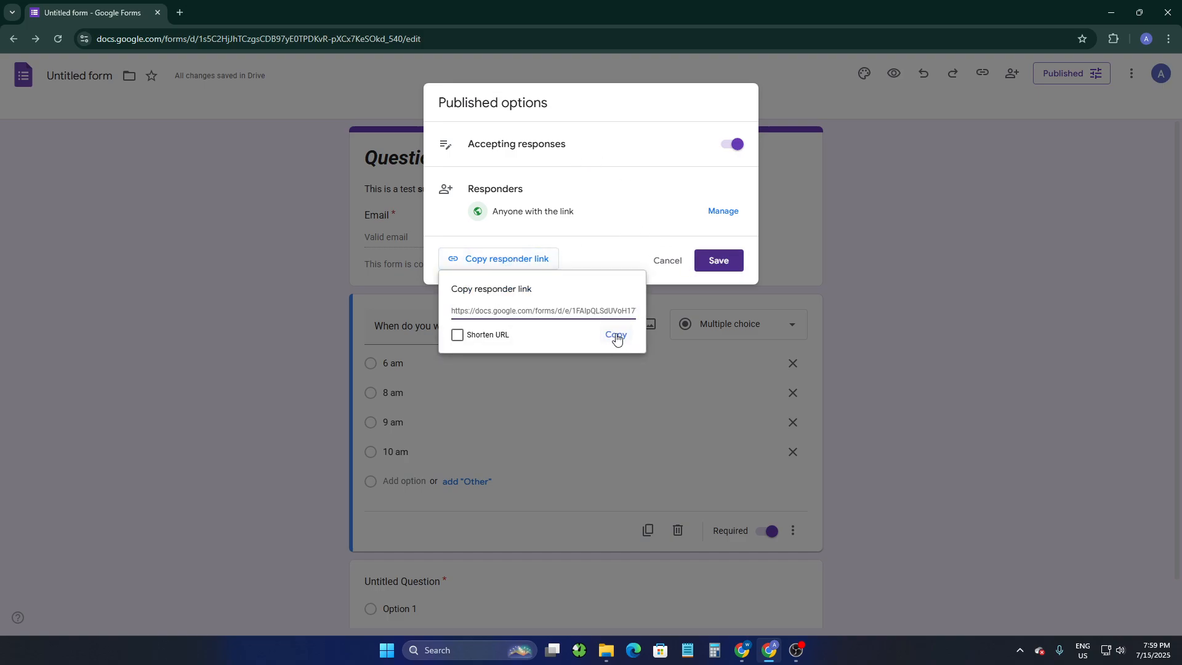
click(665, 262)
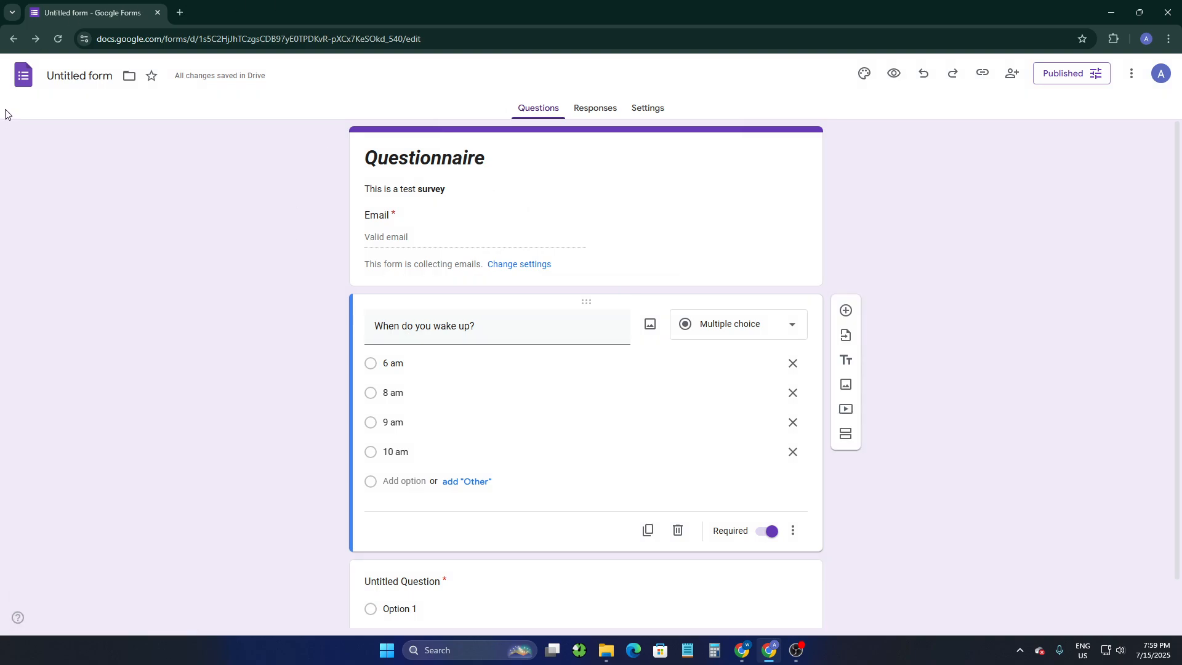
click(372, 367)
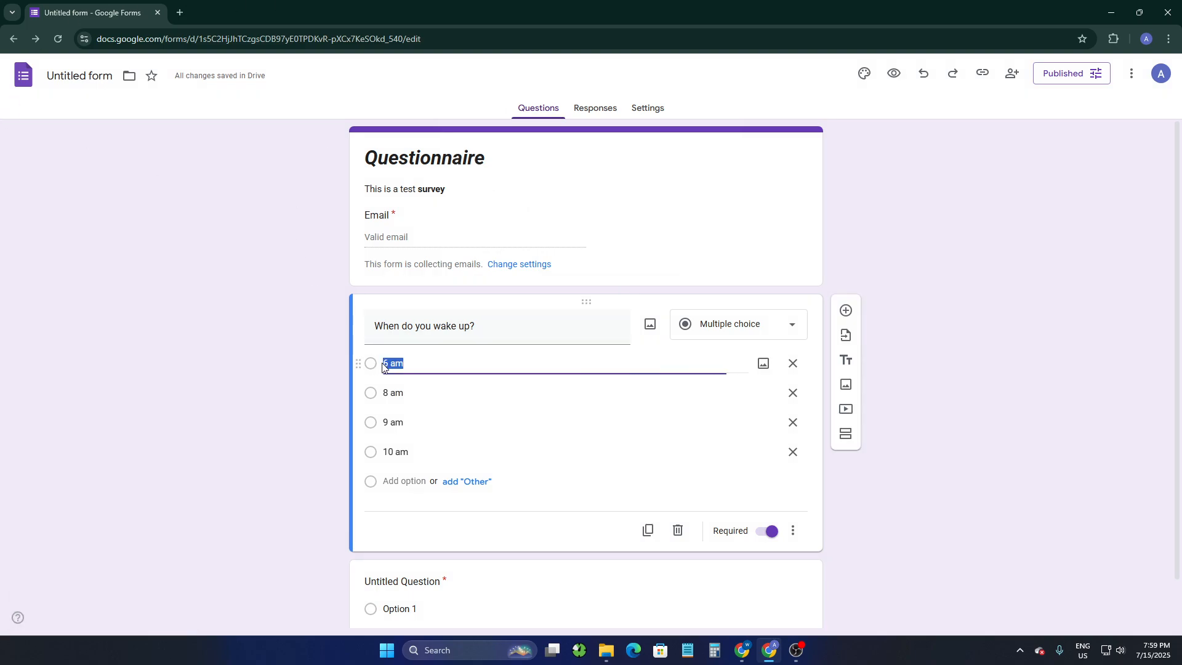
mouse_move(355, 365)
mouse_down()
mouse_move(357, 417)
mouse_move(359, 352)
mouse_move(358, 366)
mouse_up()
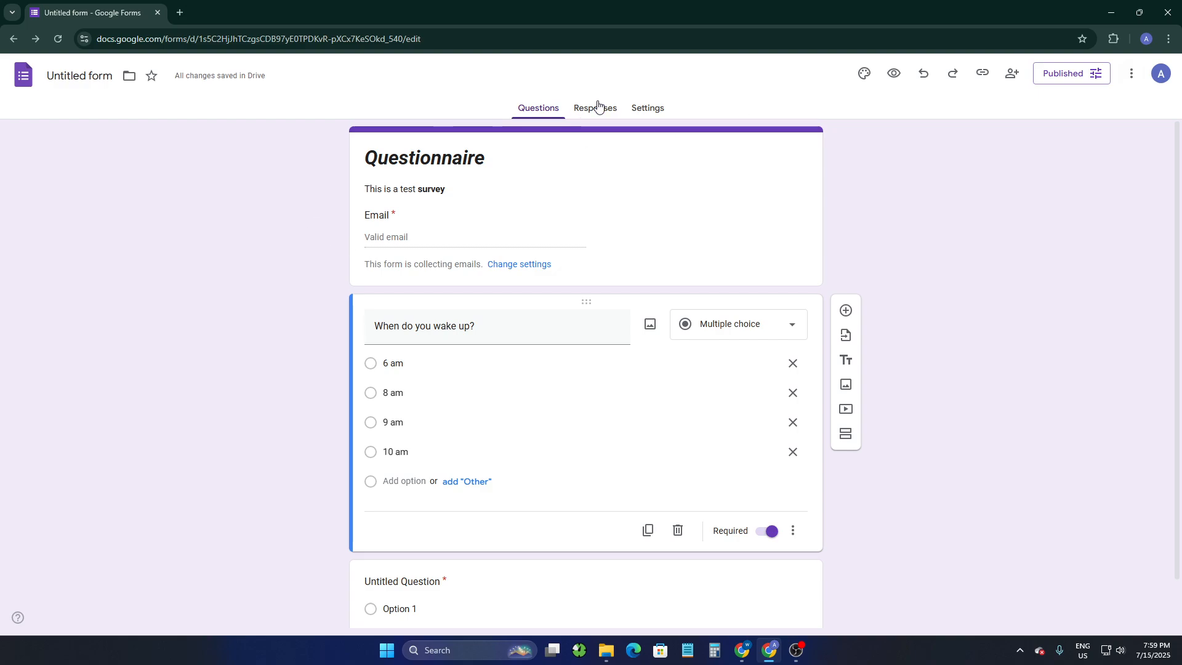
Step: Open the copied responder link in a new browser tab
click(179, 13)
key(ctrl+v)
key(Return)
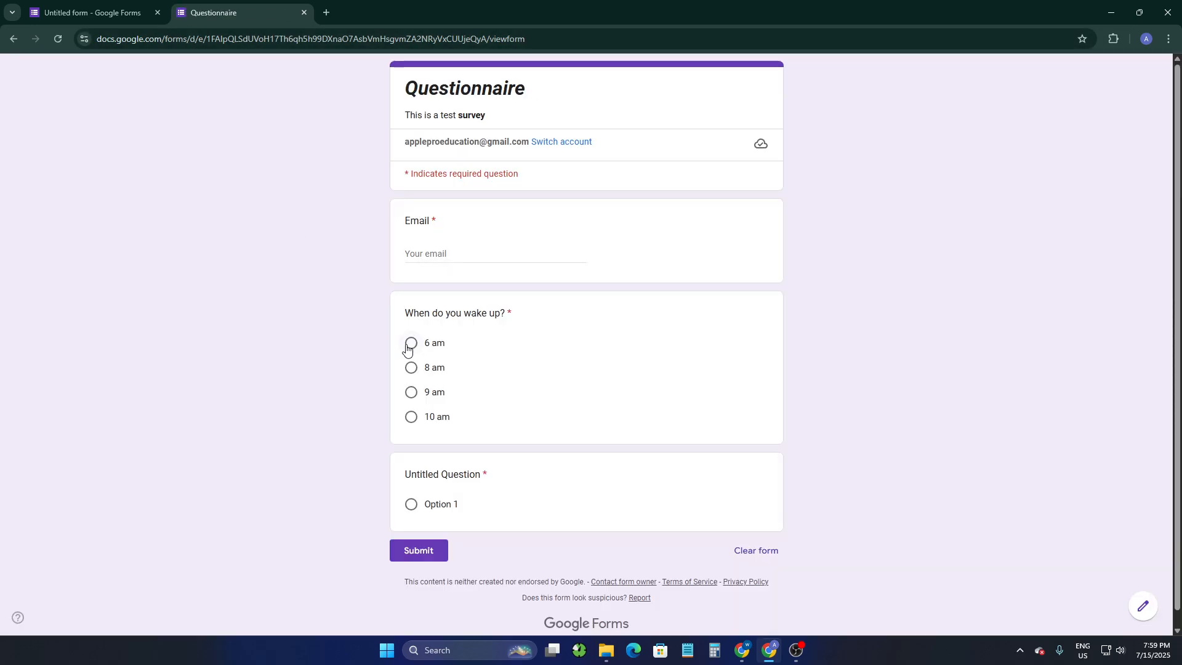
Step: Switch the wake-up answer between 6 am and 8 am, settle on 8 am, and leave the email field empty
click(408, 347)
click(410, 369)
click(410, 343)
click(413, 368)
click(412, 343)
click(411, 368)
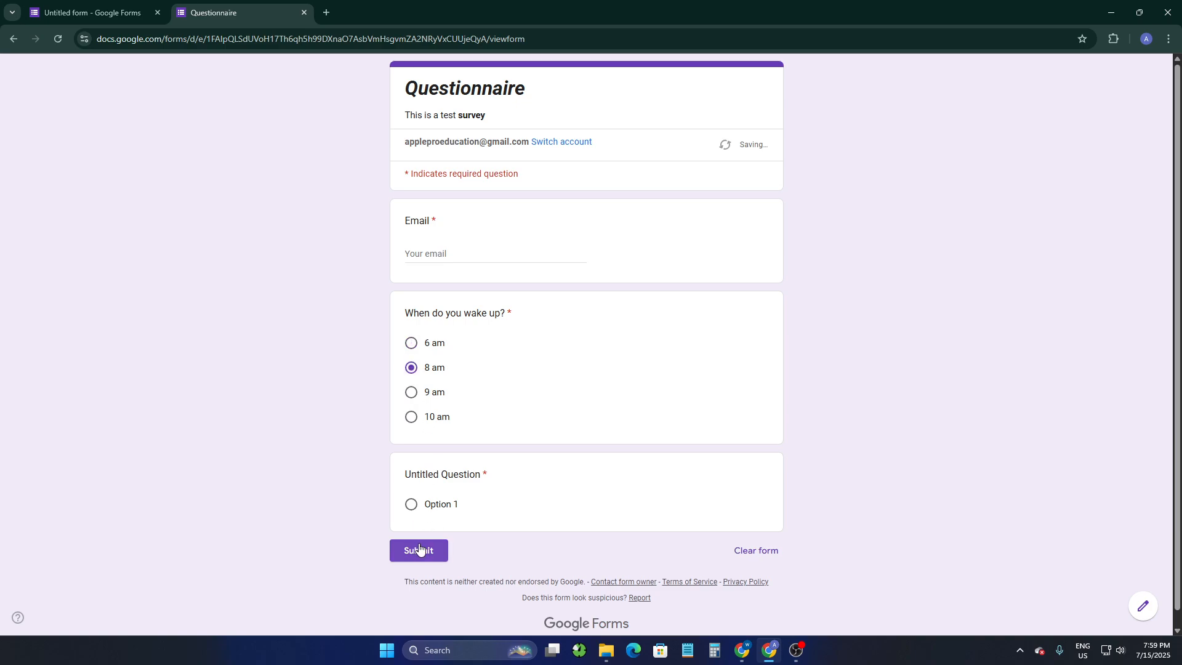
click(424, 255)
click(246, 274)
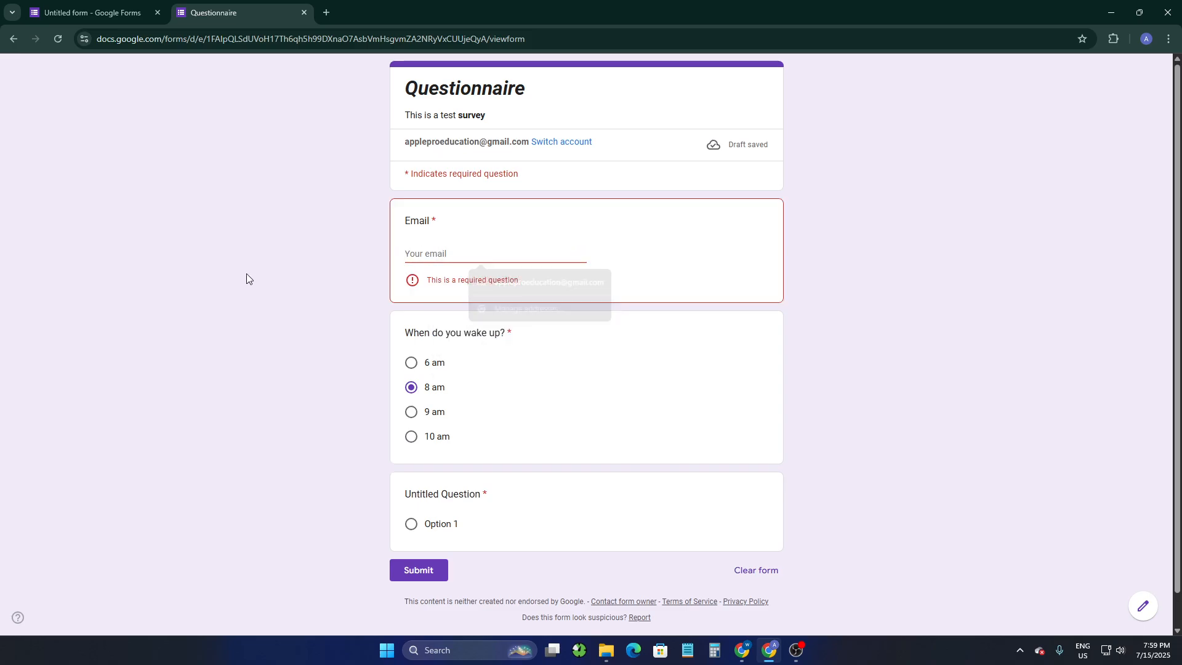
Step: Check the form's responses in the editor, and return to the live questionnaire
click(114, 11)
click(590, 110)
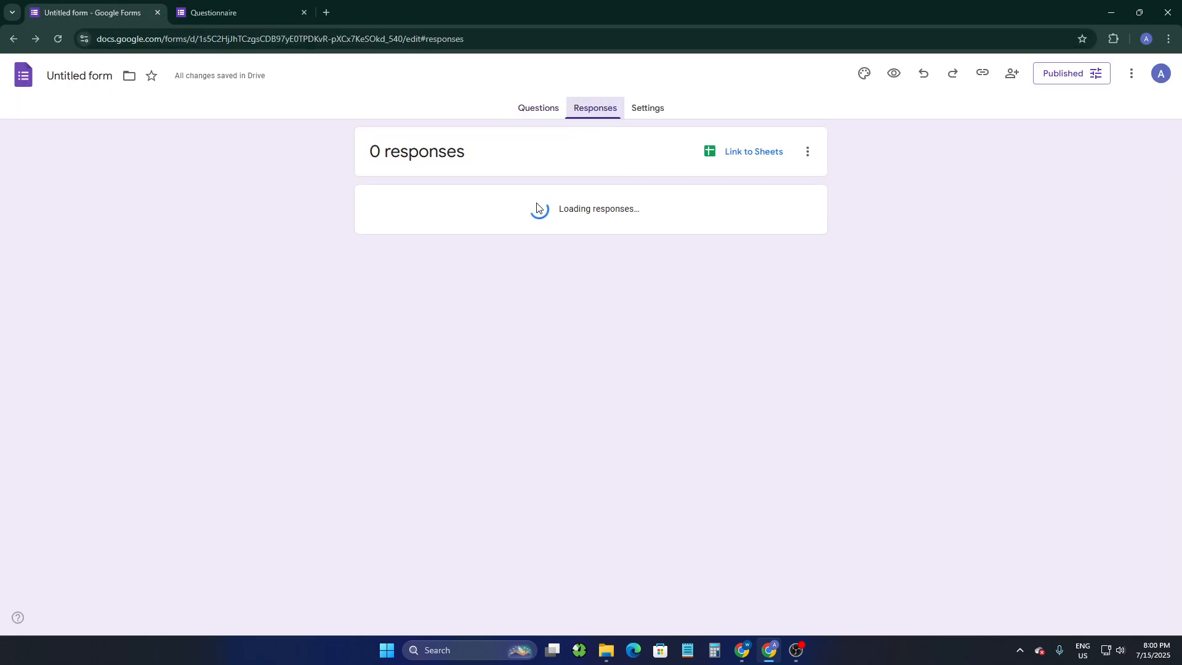
click(239, 12)
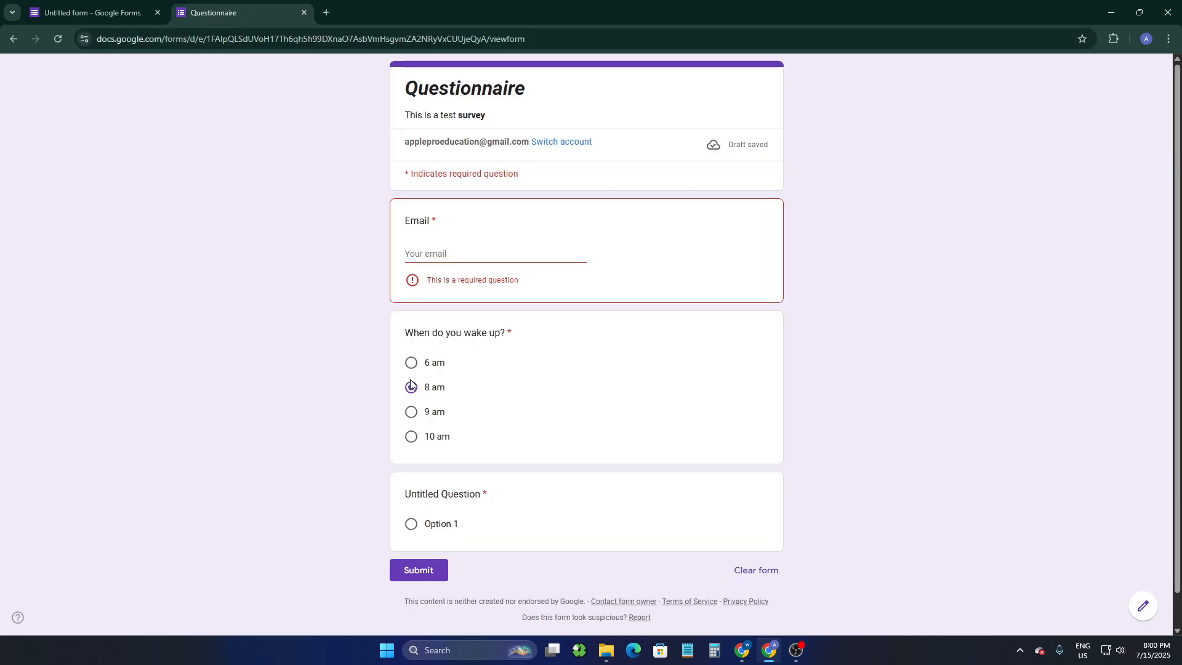
Step: Fill in the respondent's email, answer the untitled question with Option 1, and submit the questionnaire
click(501, 267)
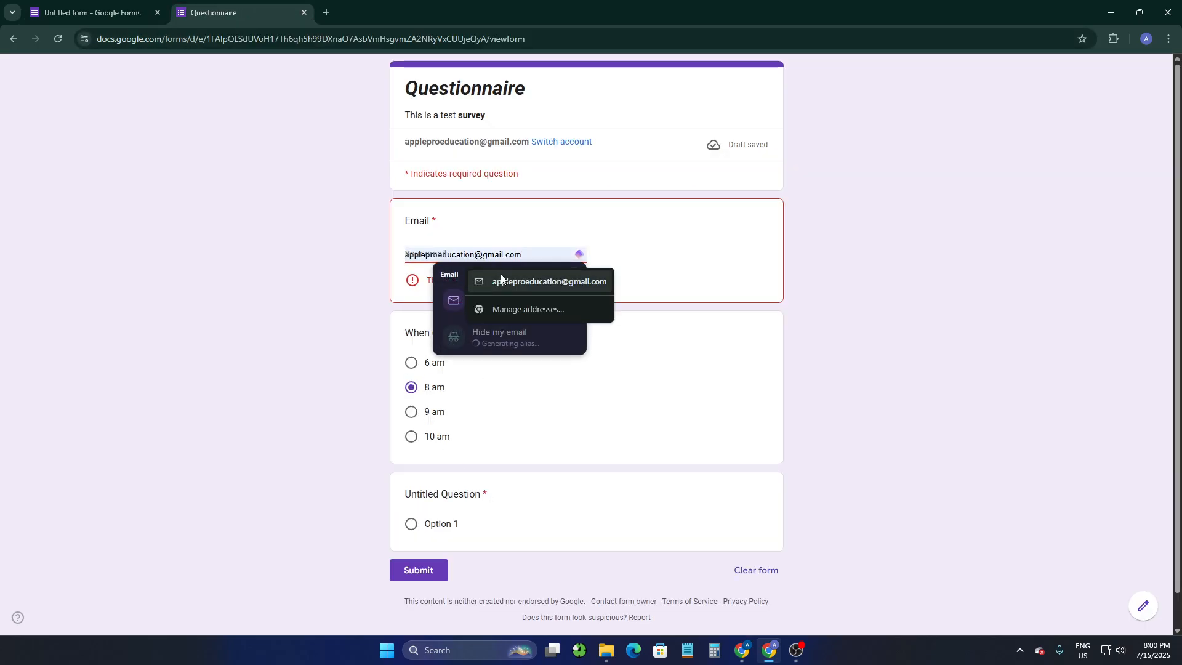
click(501, 277)
click(424, 558)
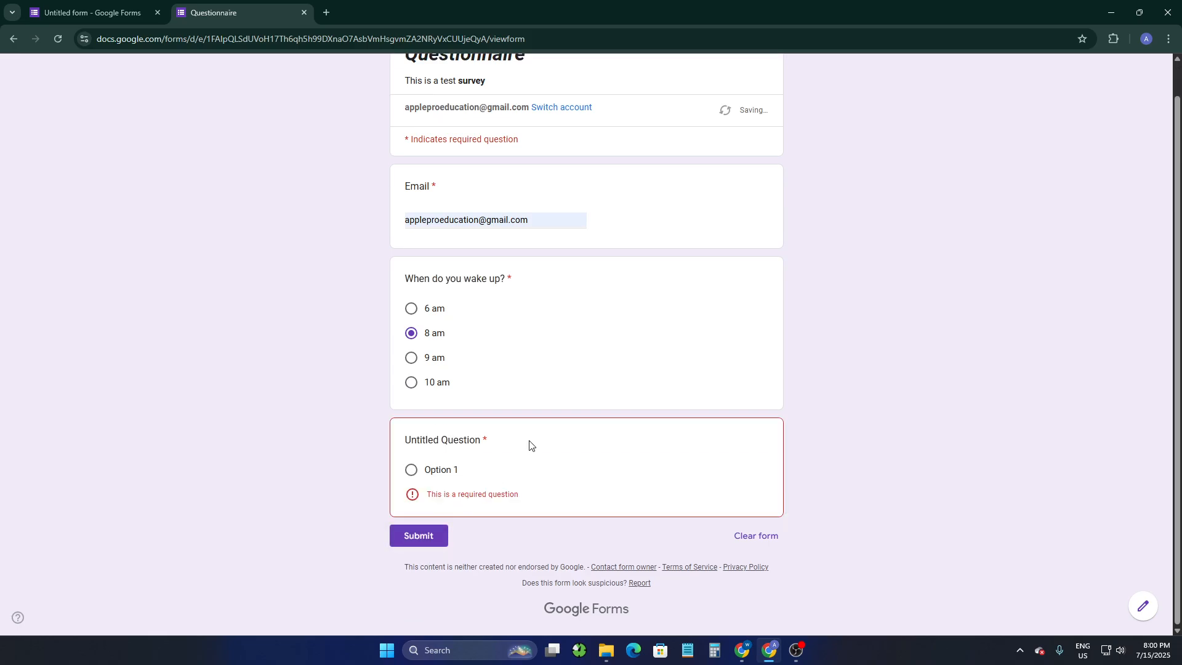
click(411, 470)
click(422, 533)
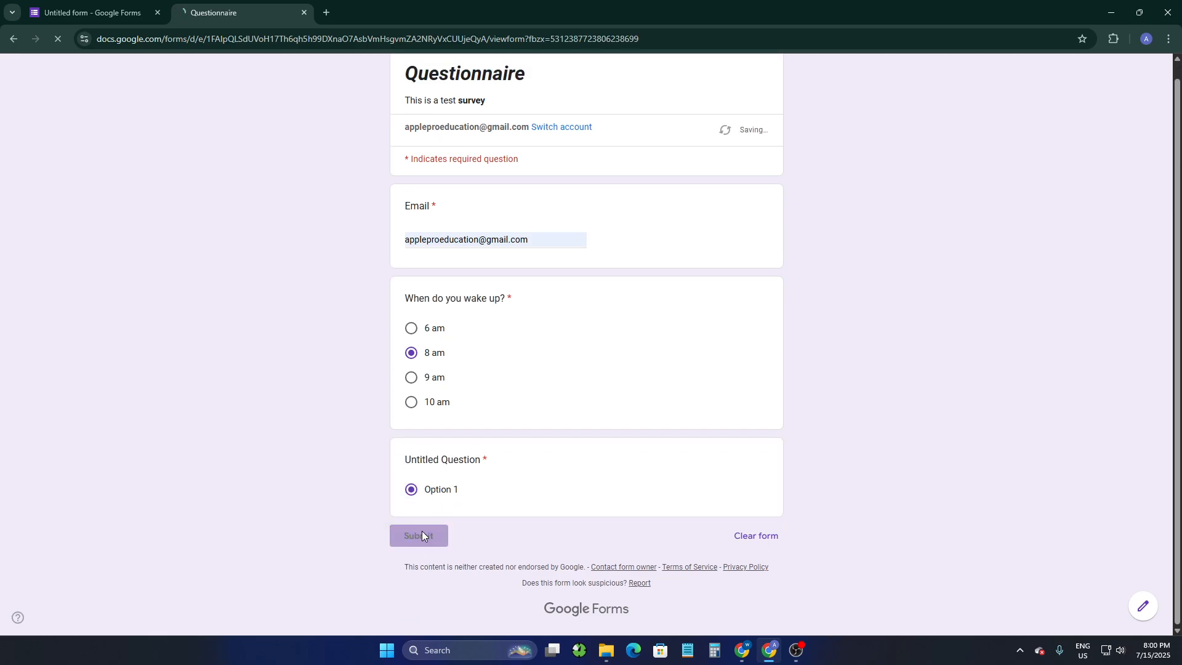
Step: Review the response summary with its charts for both questions in the editor, and return to the form's questions
click(141, 11)
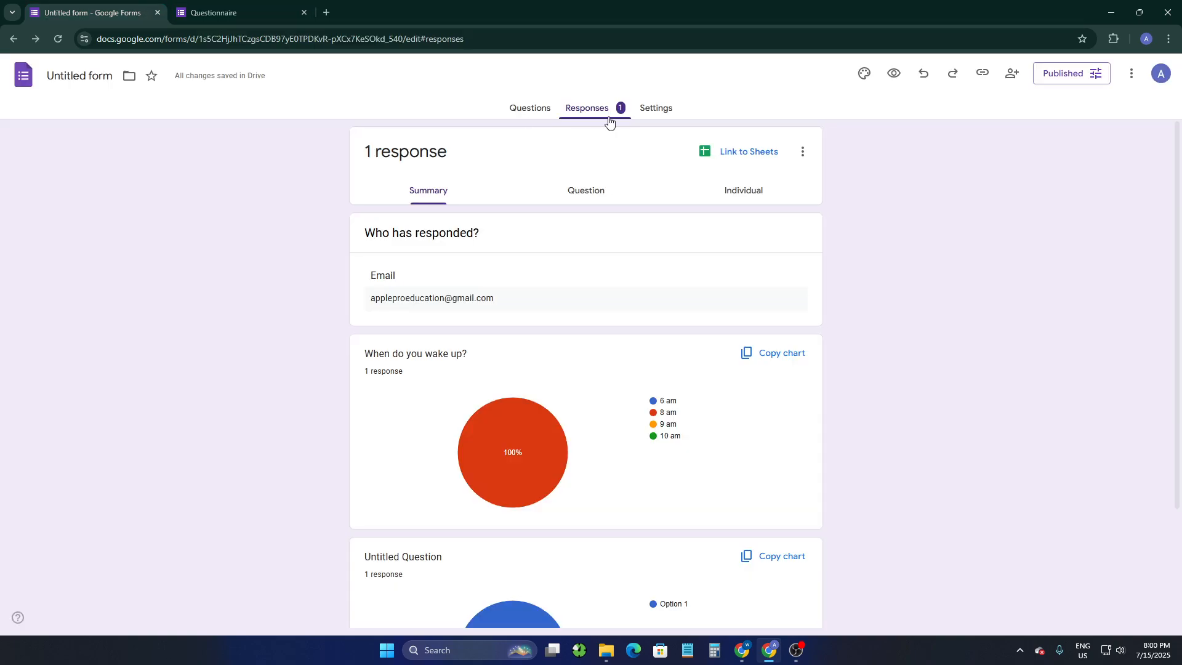
scroll(523, 227, down, 3)
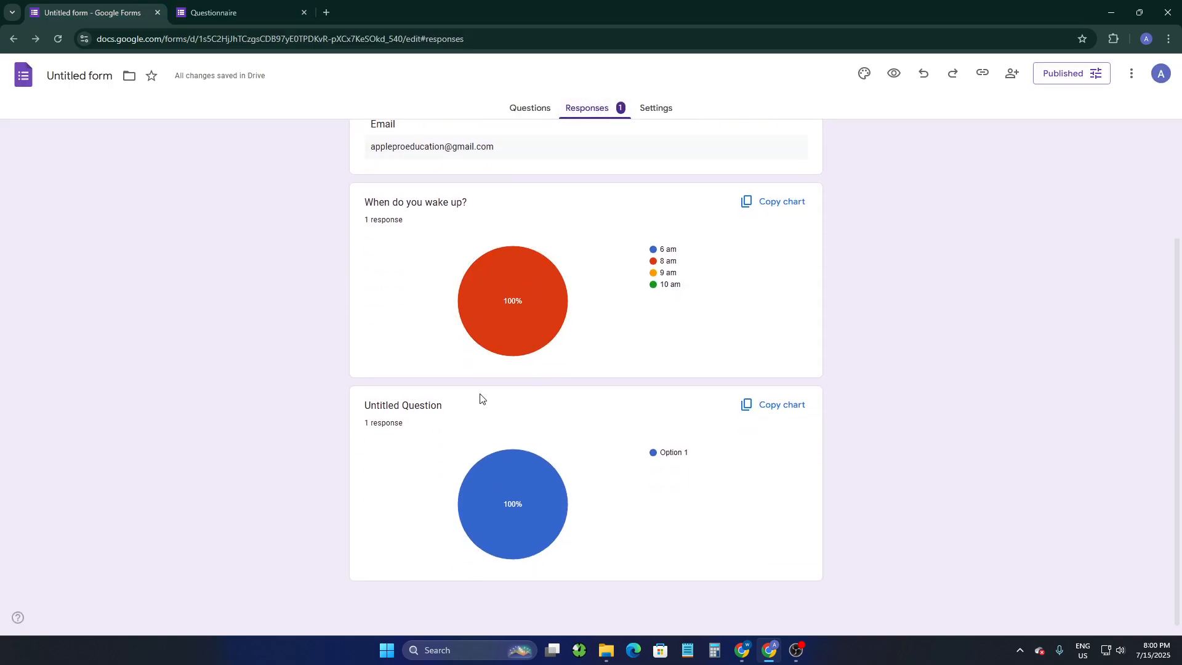
scroll(614, 369, up, 3)
click(521, 109)
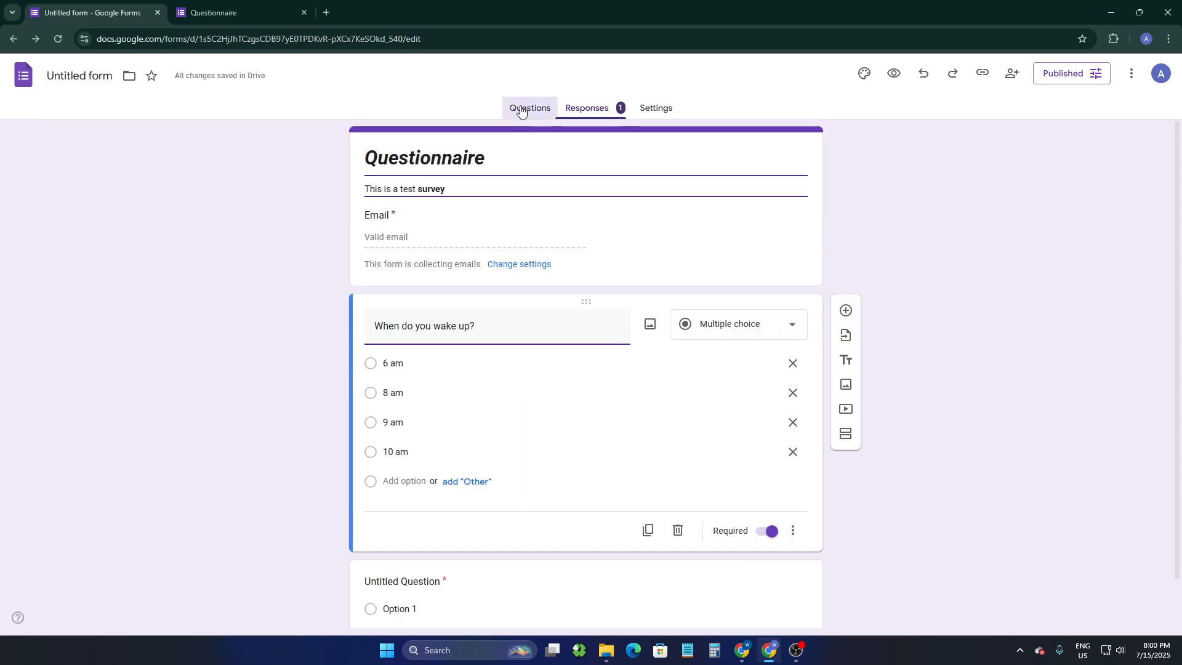